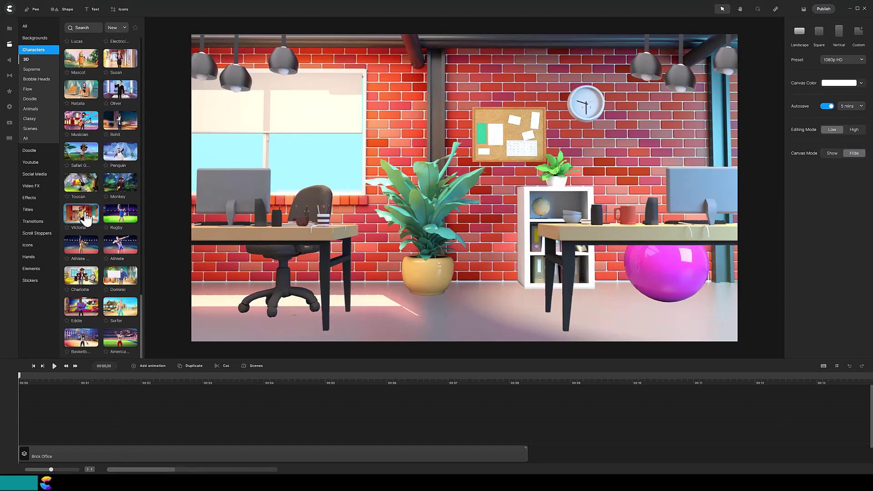
# - Add the Victoria 3D character to the office scene, set its action to Walking and move the playhead to 00:01,24
pyautogui.moveTo(86, 219); pyautogui.dragTo(435, 193)
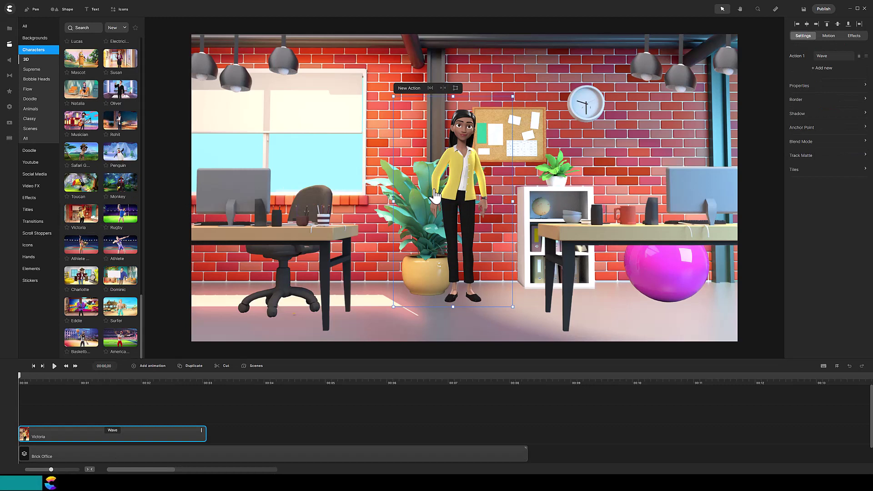
pyautogui.click(822, 56)
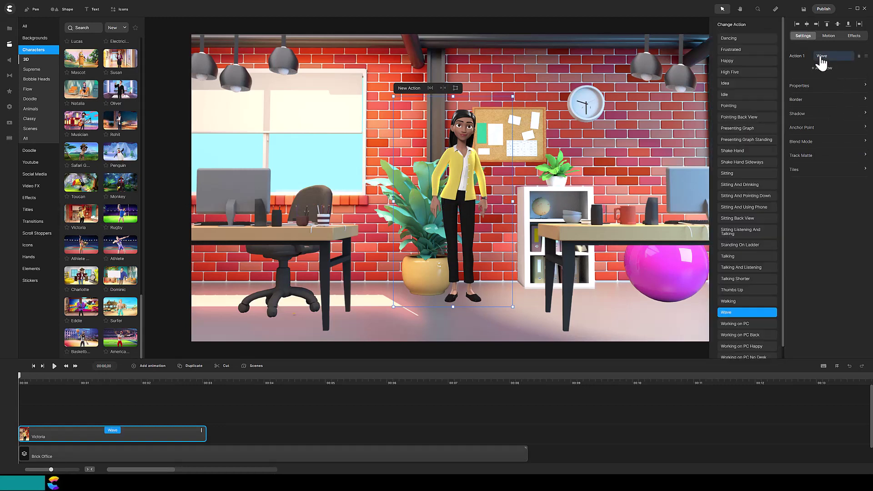
pyautogui.click(730, 302)
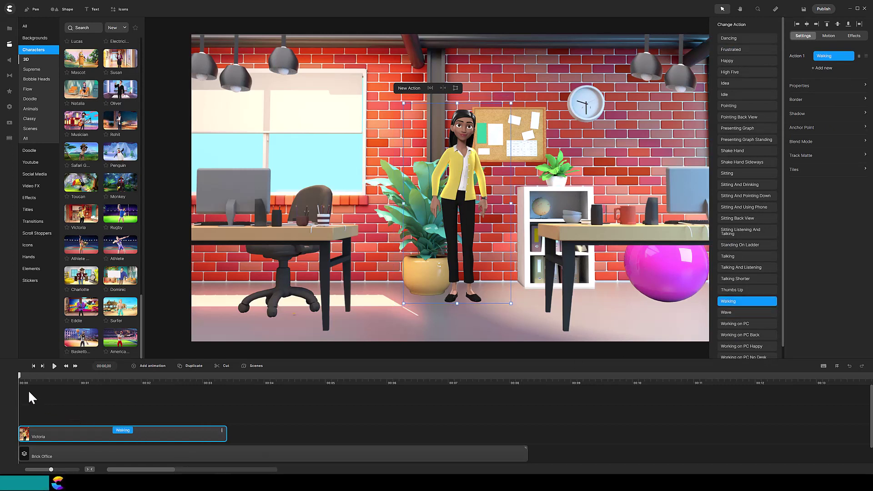
pyautogui.moveTo(62, 380); pyautogui.dragTo(132, 386)
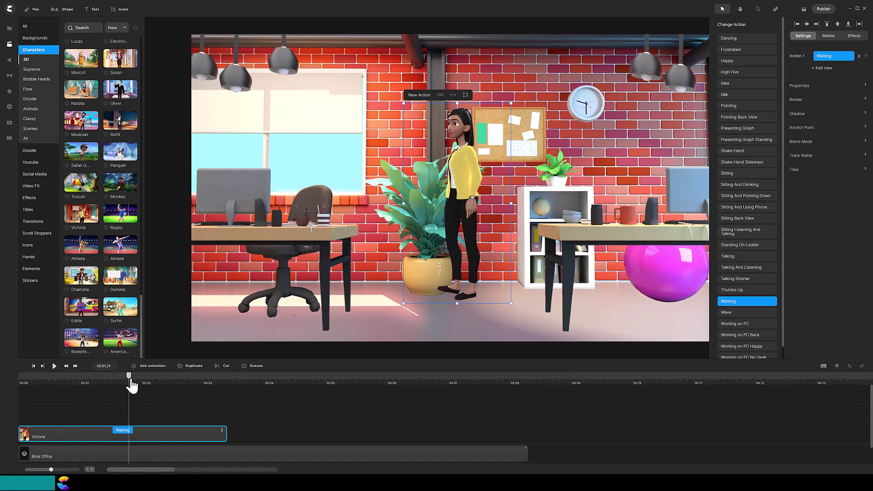
# - Take a snapshot of Victoria's walking pose and delete the Victoria clip from the timeline
pyautogui.rightClick(156, 433)
pyautogui.click(167, 416)
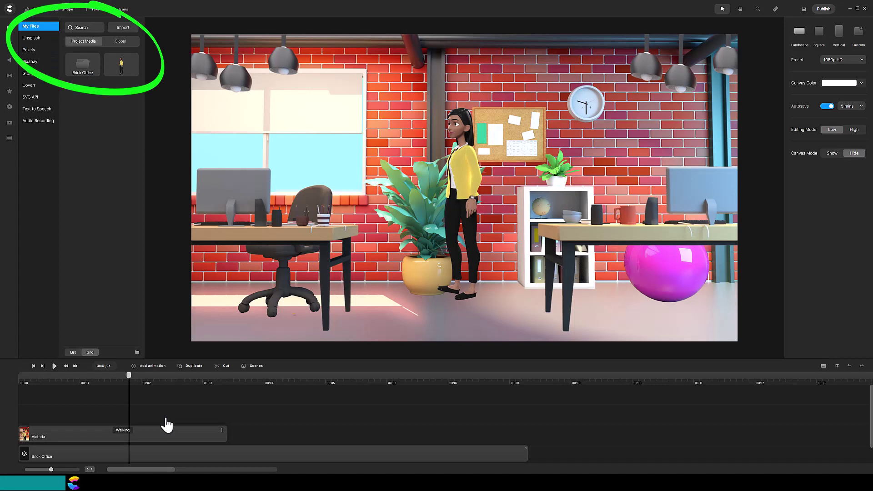
pyautogui.press('Delete')
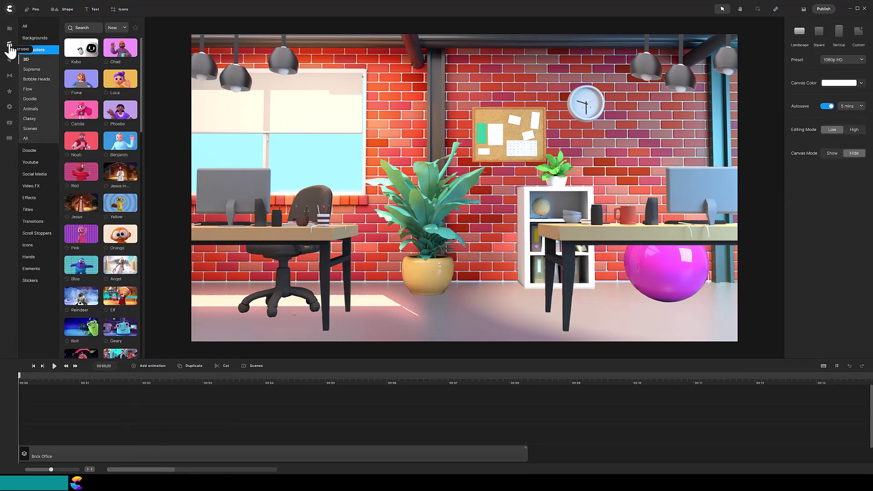
# - Add the Dominic and Eddie 3D characters with the Walking action and take snapshots of their mid-stride poses
pyautogui.scroll(-5, 83, 289)
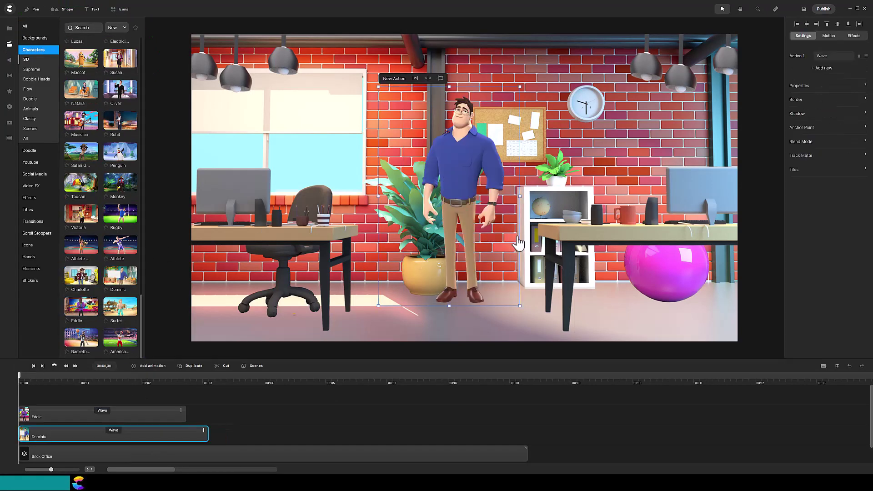
pyautogui.click(823, 56)
pyautogui.click(728, 296)
pyautogui.click(830, 57)
pyautogui.moveTo(19, 378); pyautogui.dragTo(68, 380)
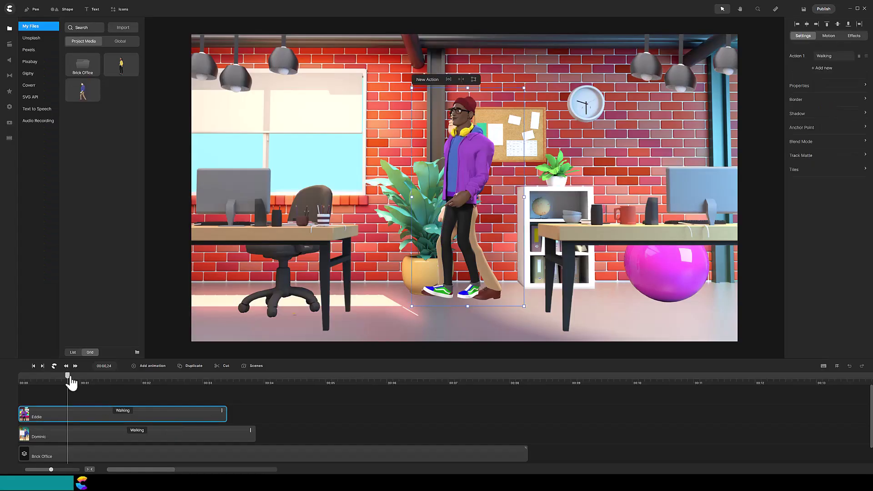
pyautogui.rightClick(141, 411)
pyautogui.click(148, 396)
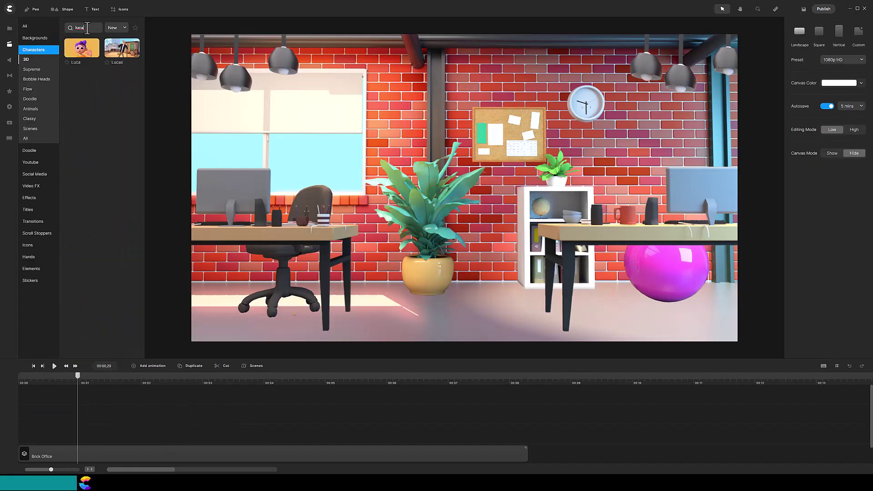
# - Find and add the Lucas and Charlotte 3D characters, both with the Walking action
pyautogui.moveTo(116, 47); pyautogui.dragTo(364, 141)
pyautogui.press('BackSpace')
pyautogui.press('BackSpace')
pyautogui.press('BackSpace')
pyautogui.press('BackSpace')
pyautogui.write('charl')
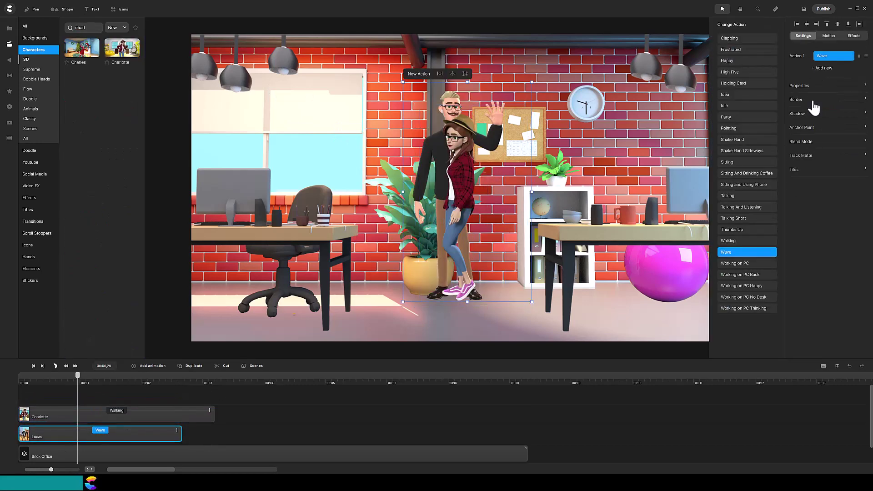
pyautogui.click(733, 240)
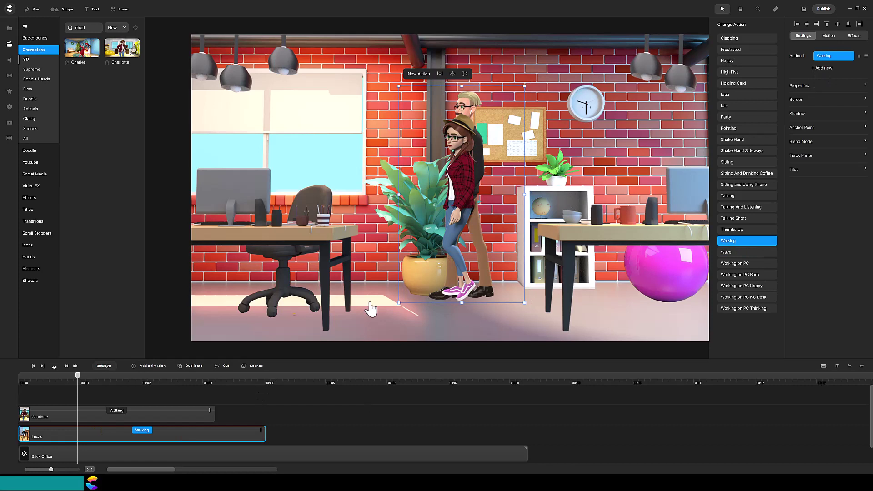
# - Group the Charlotte and Lucas clips with Charlotte just ahead of Lucas, and take a snapshot of the group
pyautogui.click(457, 206)
pyautogui.keyDown('shift'); pyautogui.click(122, 438); pyautogui.keyUp('shift')
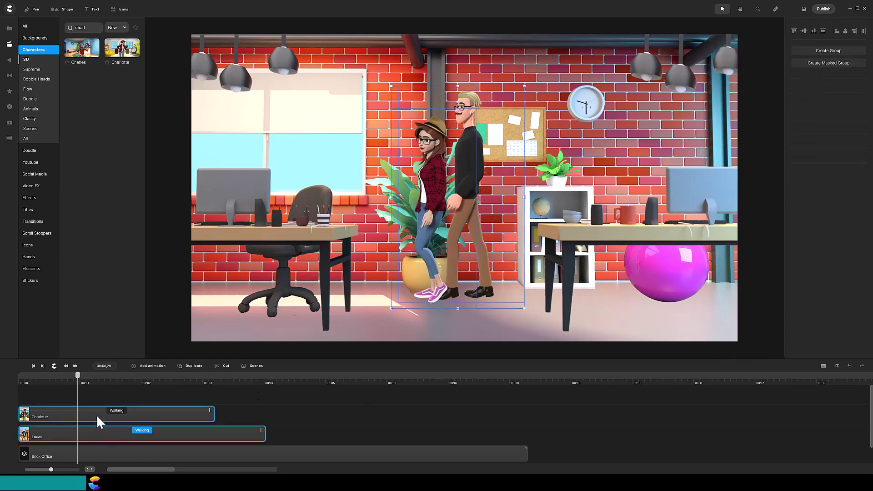
pyautogui.rightClick(96, 415)
pyautogui.click(110, 387)
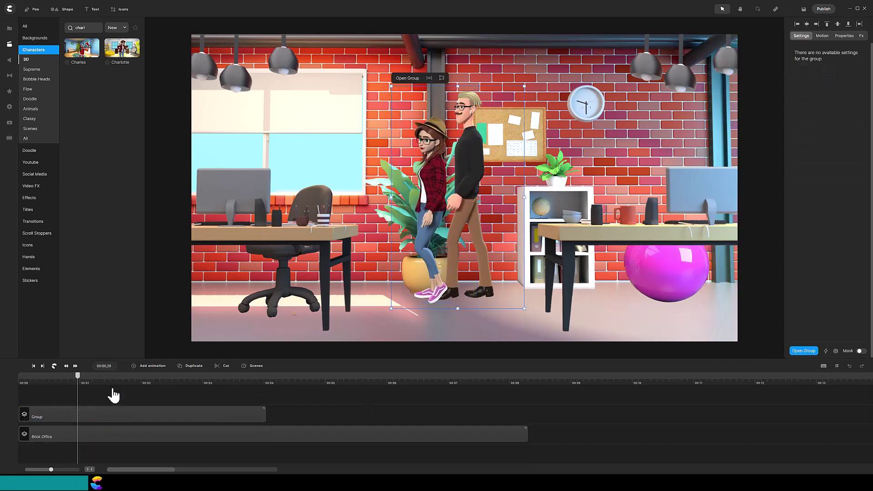
pyautogui.rightClick(98, 415)
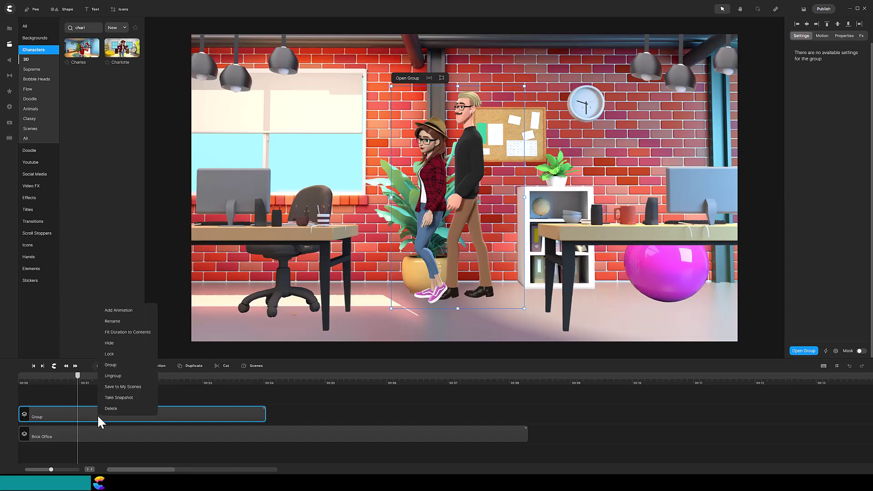
pyautogui.click(116, 399)
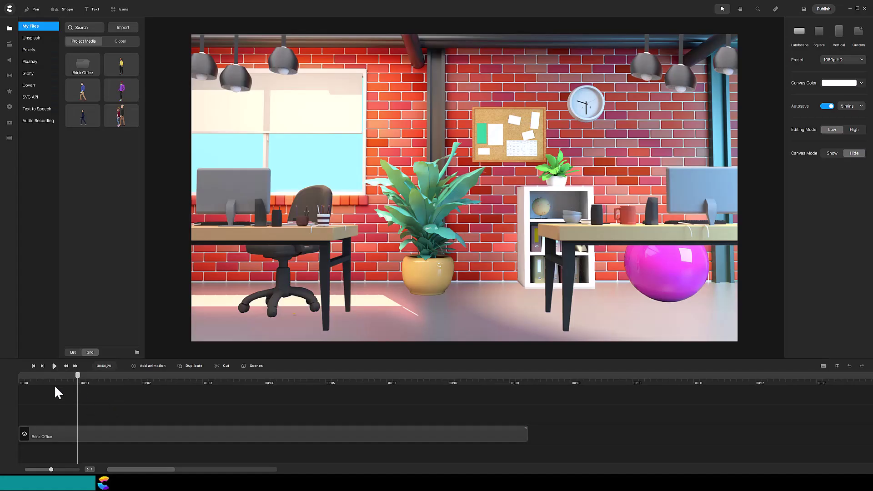
# - Place the Victoria snapshot from the project media in the office scene, starting at 00:00,00
pyautogui.click(34, 367)
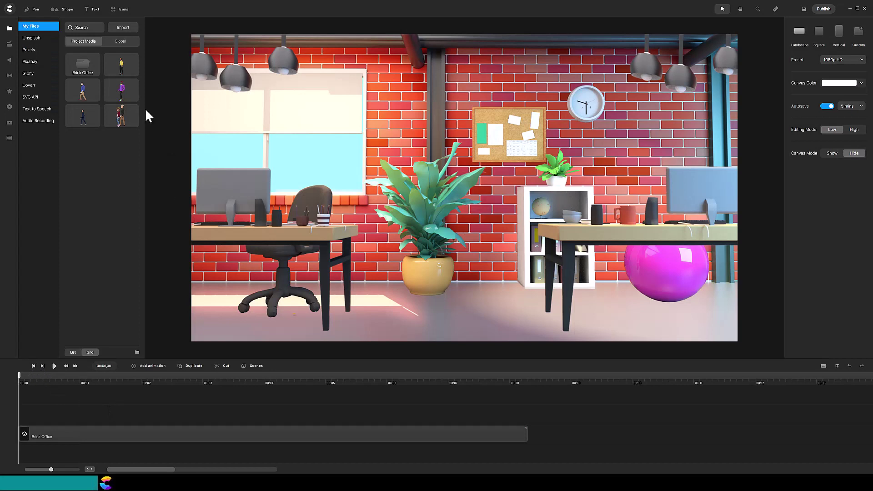
pyautogui.moveTo(121, 68); pyautogui.dragTo(353, 141)
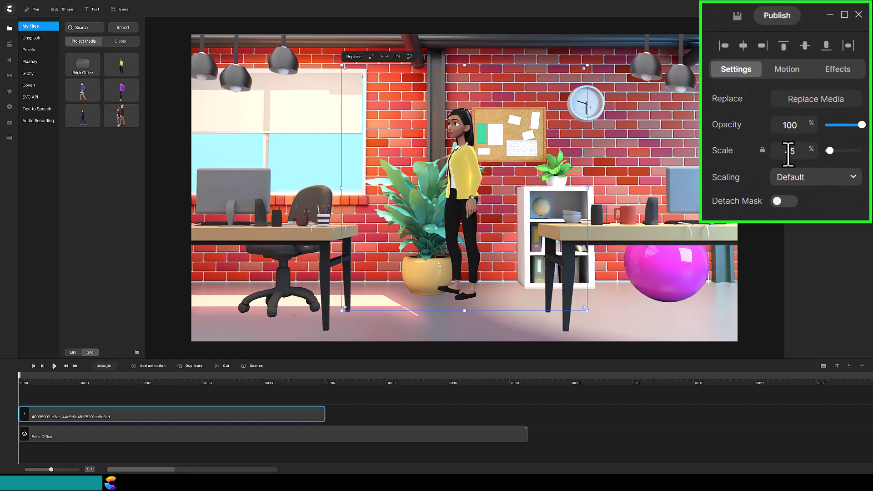
# - Try the Victoria snapshot at 90% scale lower in the scene, and return it to 45% near the bookshelf
pyautogui.doubleClick(788, 150)
pyautogui.write('90')
pyautogui.press('Return')
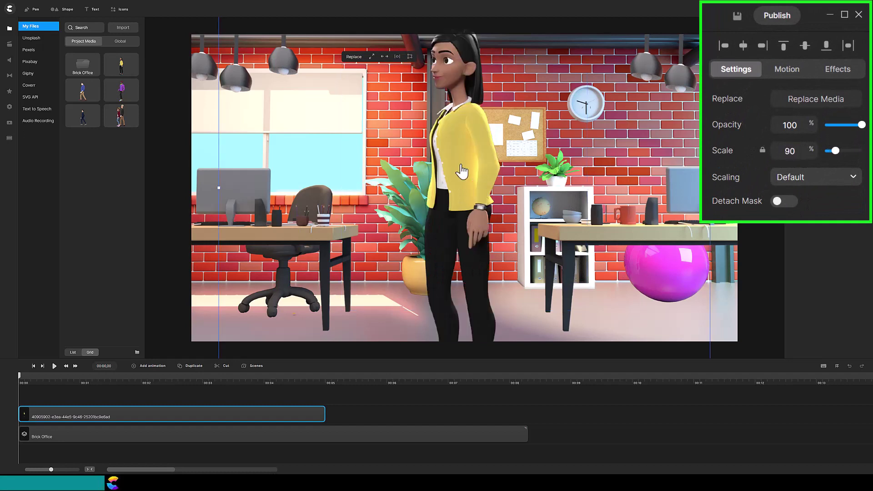
pyautogui.moveTo(469, 231); pyautogui.dragTo(465, 231)
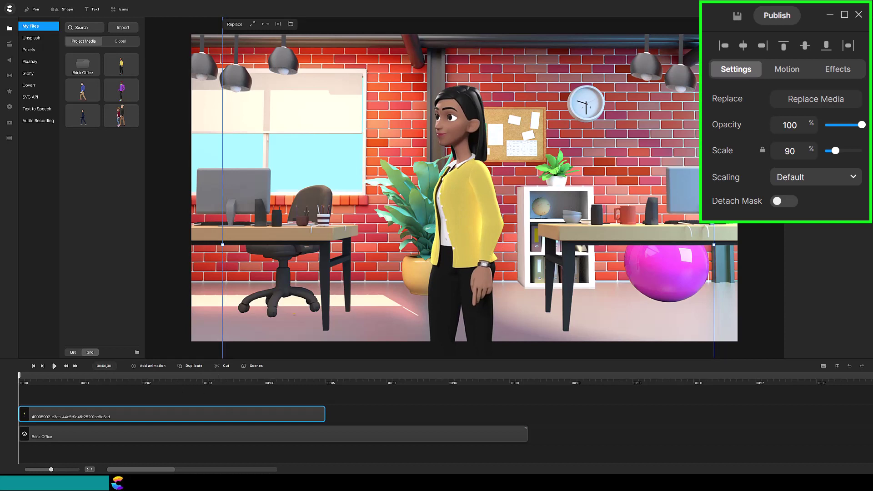
pyautogui.doubleClick(786, 154)
pyautogui.write('45')
pyautogui.press('Return')
pyautogui.moveTo(480, 235); pyautogui.dragTo(505, 181)
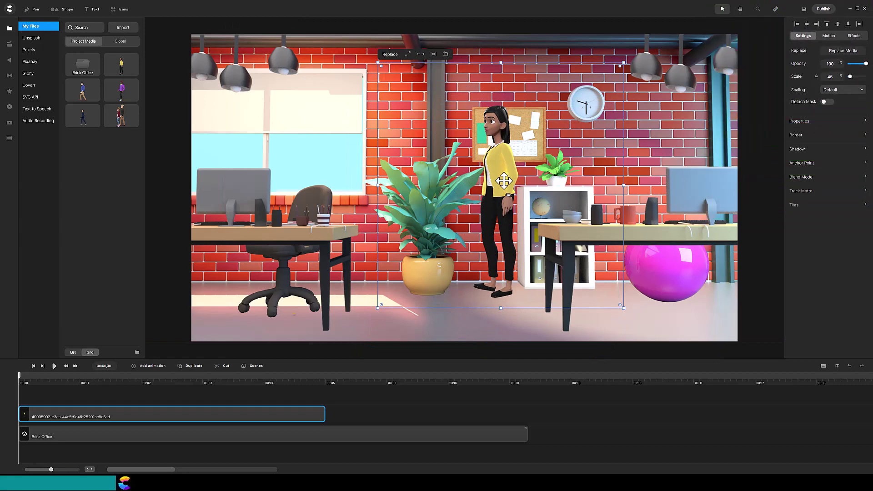
# - Move the Victoria snapshot partly off the canvas's right edge and scale it to 90%
pyautogui.moveTo(504, 180); pyautogui.dragTo(744, 258)
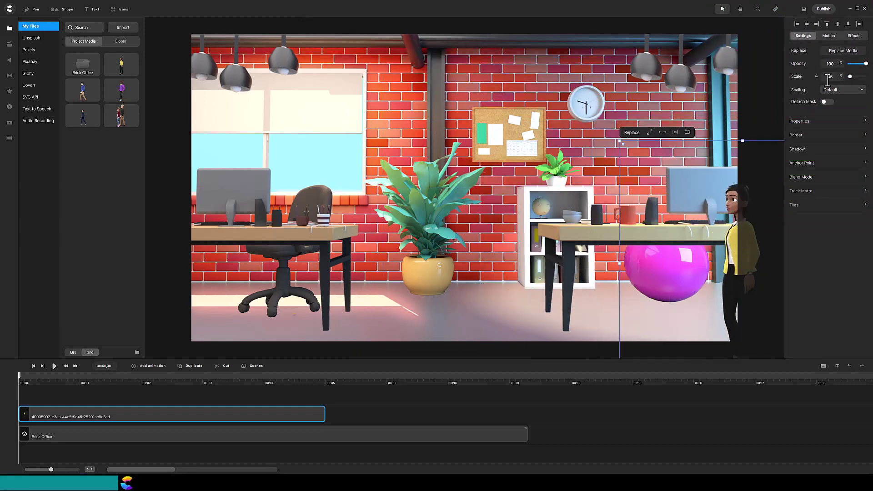
pyautogui.moveTo(839, 77); pyautogui.dragTo(851, 77)
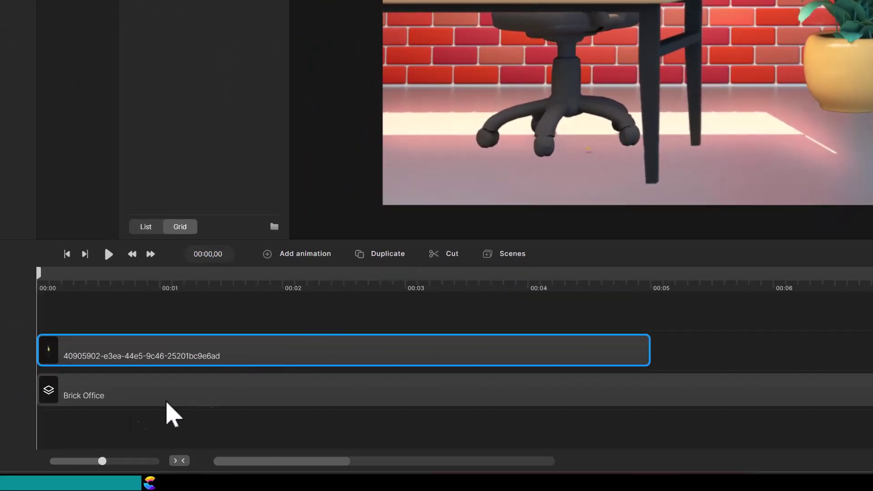
# - Trim the Victoria snapshot clip to three frames by cutting it at 00:00,03 and deleting the remainder
pyautogui.moveTo(100, 459); pyautogui.dragTo(158, 459)
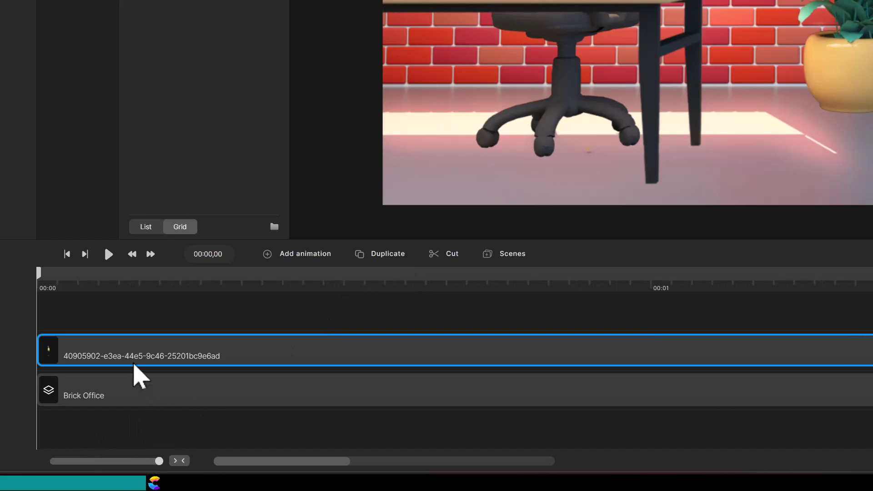
pyautogui.click(152, 254)
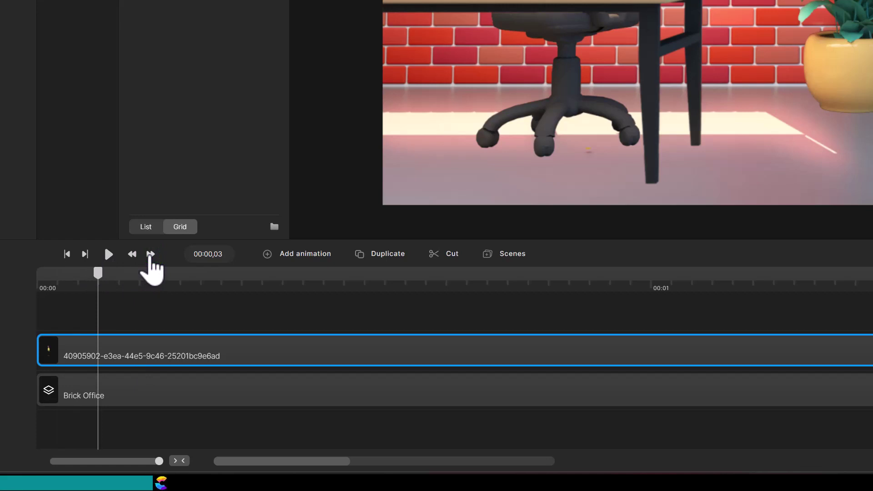
pyautogui.click(445, 254)
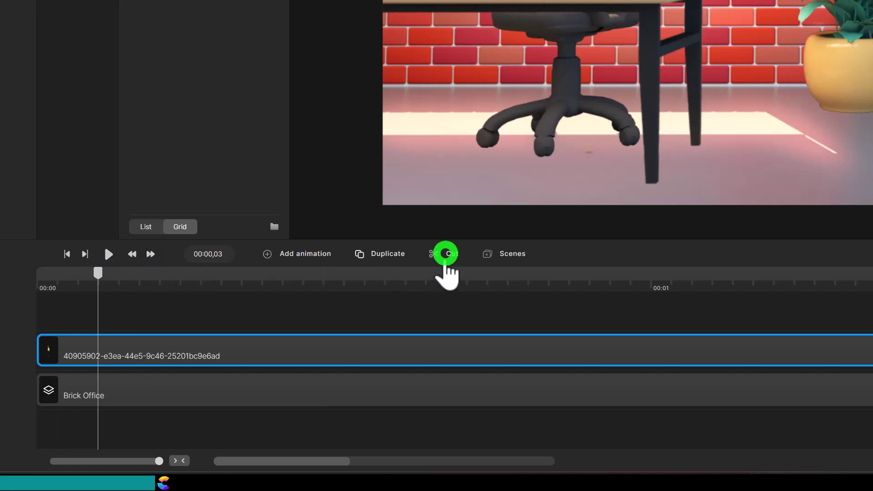
pyautogui.rightClick(317, 351)
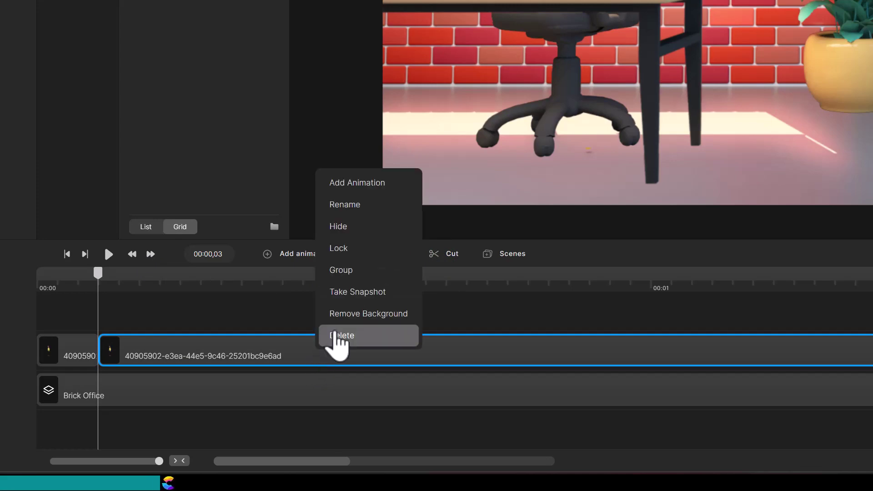
pyautogui.click(335, 335)
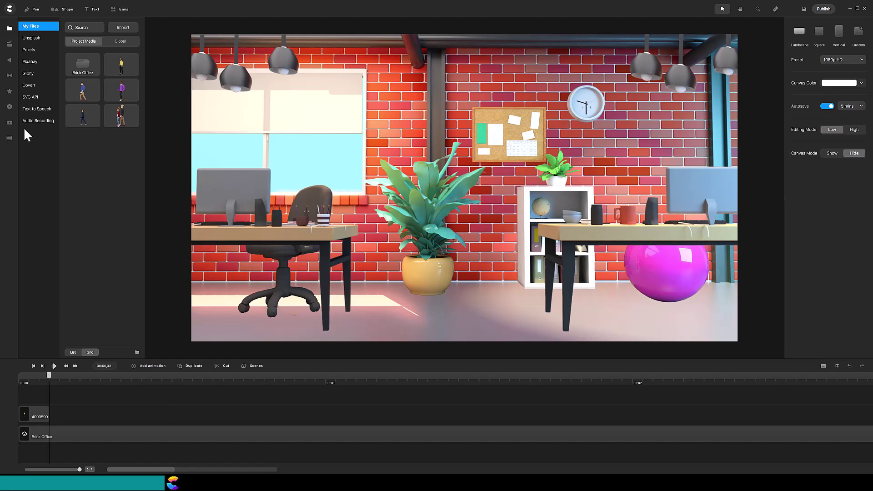
# - Apply the Blur effect to the short Victoria snapshot clip and check it at 00:00,02
pyautogui.click(9, 93)
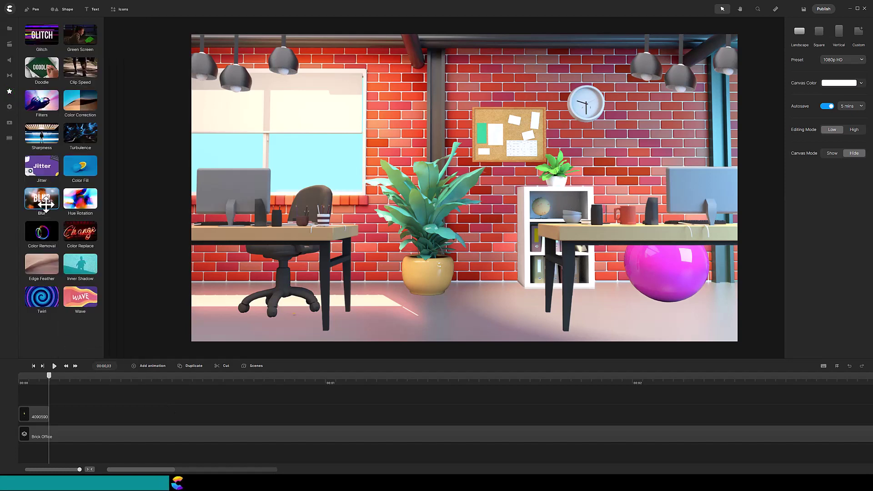
pyautogui.moveTo(41, 200); pyautogui.dragTo(37, 415)
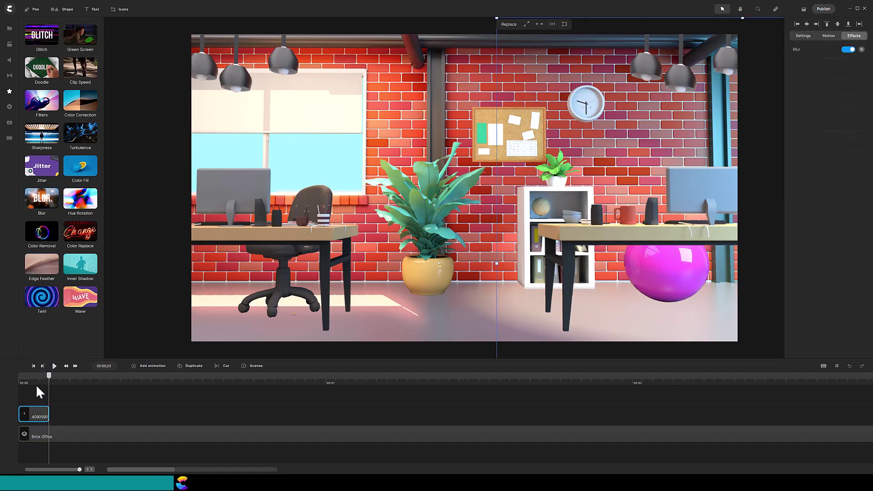
pyautogui.click(39, 382)
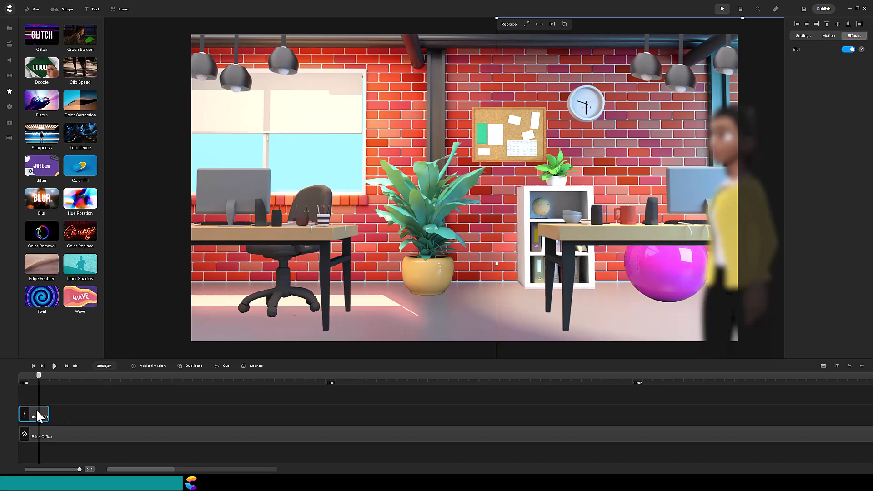
# - Duplicate the blurred Victoria clip three times and enlarge the timeline area to show all the tracks
pyautogui.click(190, 367)
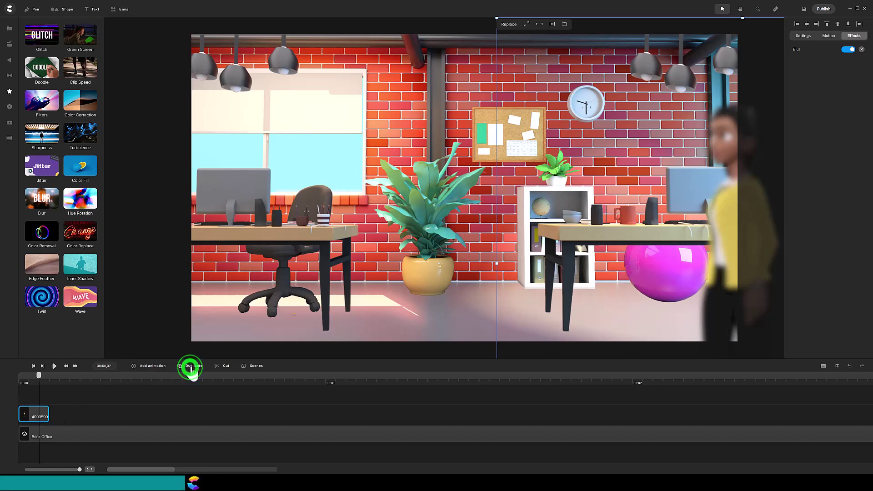
pyautogui.click(192, 368)
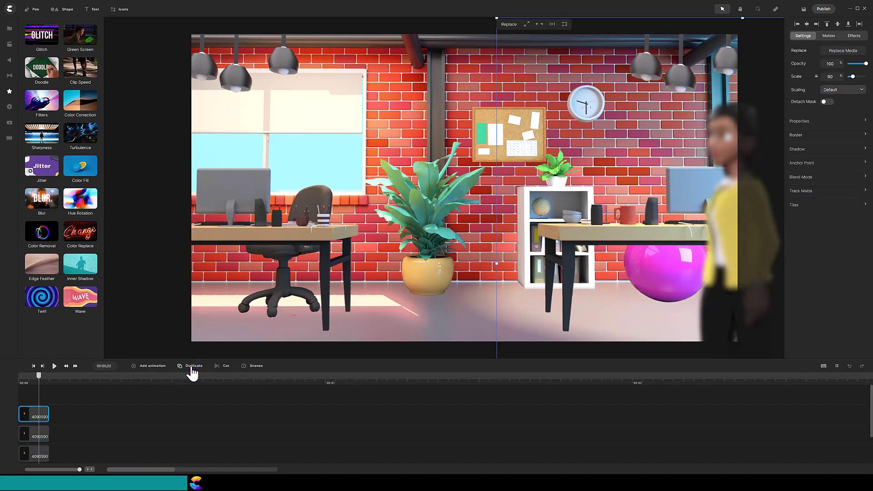
pyautogui.click(192, 372)
pyautogui.moveTo(193, 359); pyautogui.dragTo(195, 321)
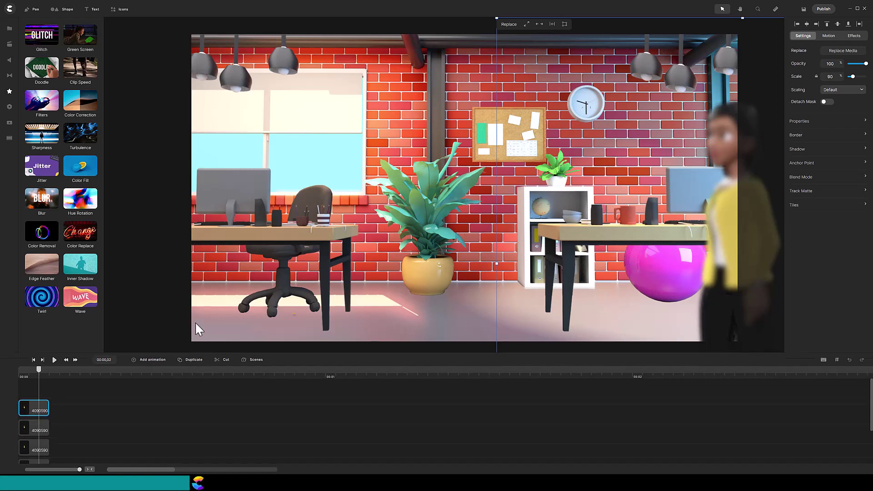
# - Line up the three duplicated Victoria clips end to end after the original on the track above Brick Office
pyautogui.moveTo(49, 419); pyautogui.dragTo(77, 438)
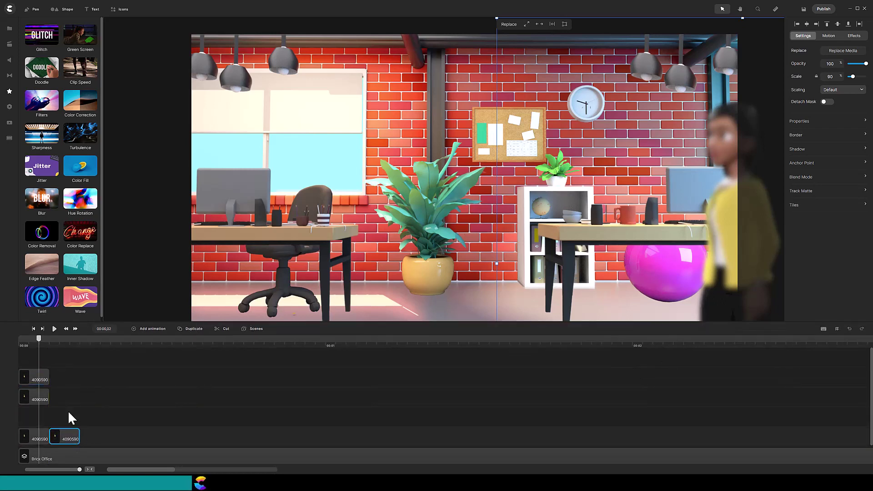
pyautogui.moveTo(45, 403); pyautogui.dragTo(106, 437)
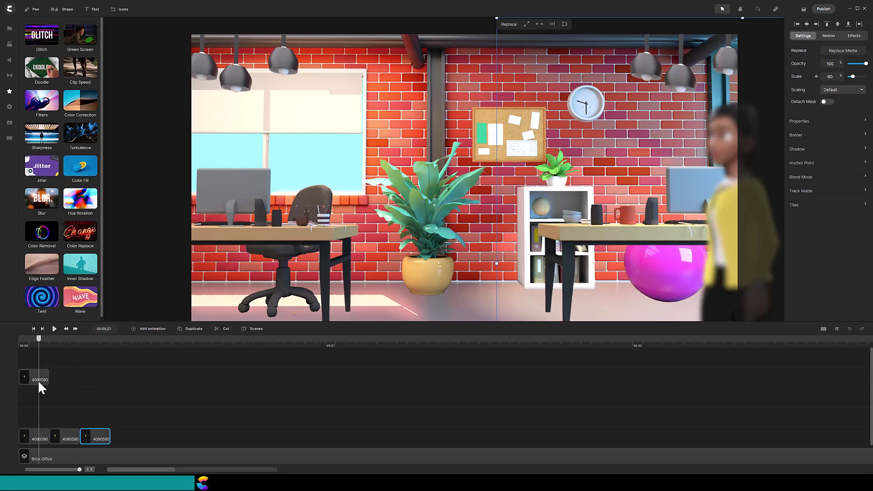
pyautogui.moveTo(44, 382); pyautogui.dragTo(138, 439)
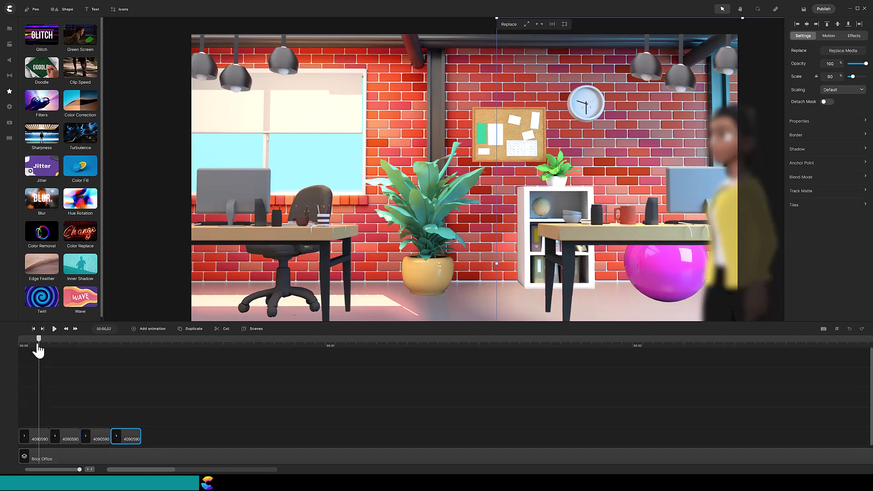
# - Move Victoria in the second clip leftward at 00:00,04 so she stands in front of the bookshelf
pyautogui.moveTo(38, 345); pyautogui.dragTo(59, 339)
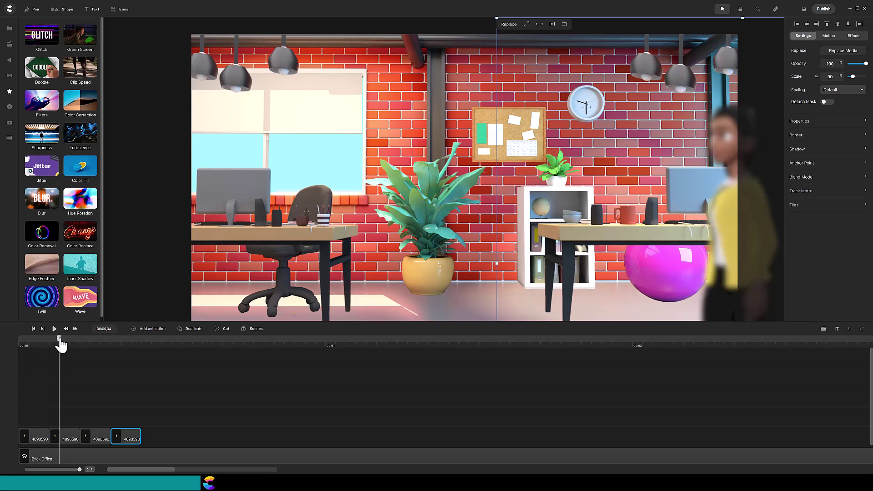
pyautogui.click(70, 438)
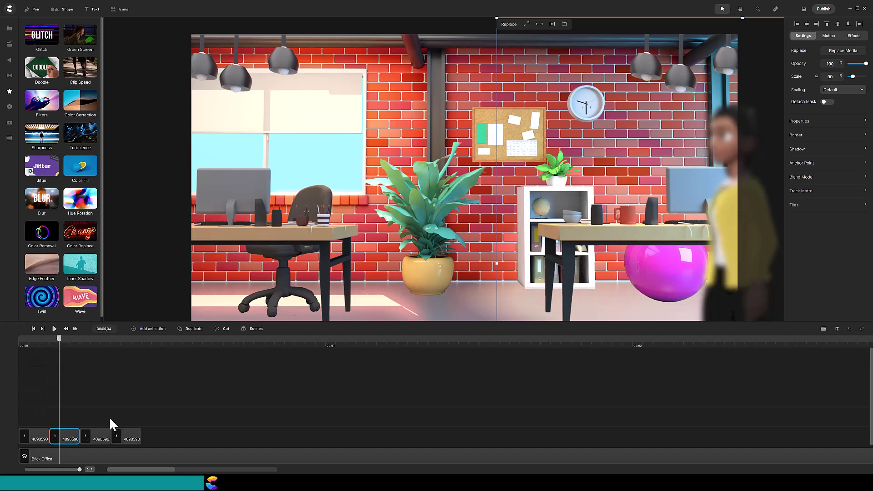
pyautogui.moveTo(590, 251); pyautogui.dragTo(504, 254)
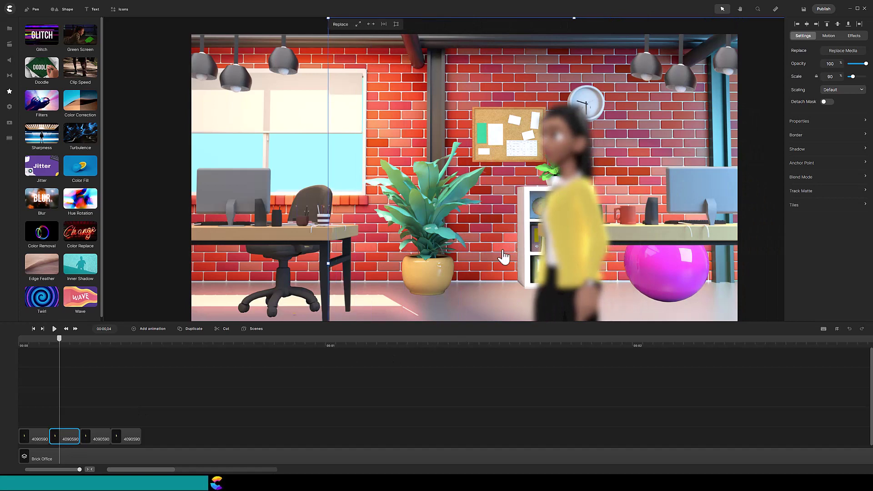
# - Move Victoria in the third clip leftward at 00:00,07 so she stands between the window and the large plant
pyautogui.click(91, 346)
pyautogui.click(101, 436)
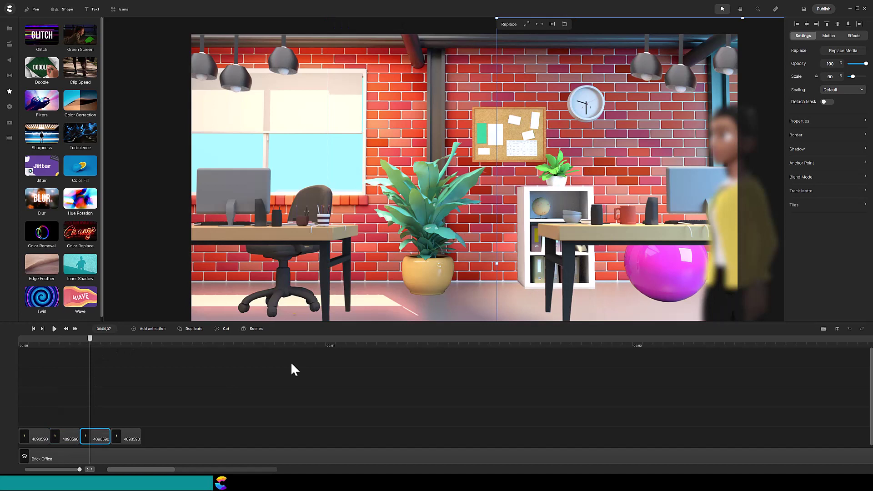
pyautogui.moveTo(718, 219); pyautogui.dragTo(329, 217)
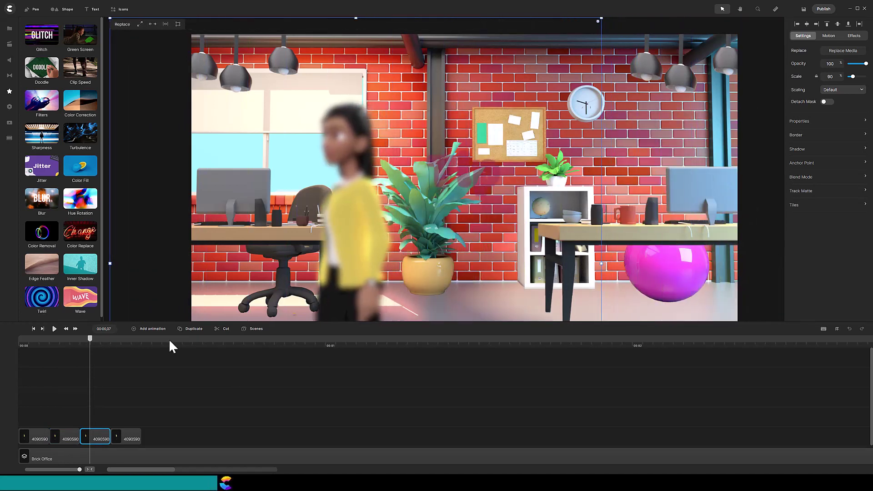
# - Move Victoria in the fourth clip at 00:00,11 so she is partly off the canvas's left edge
pyautogui.click(130, 345)
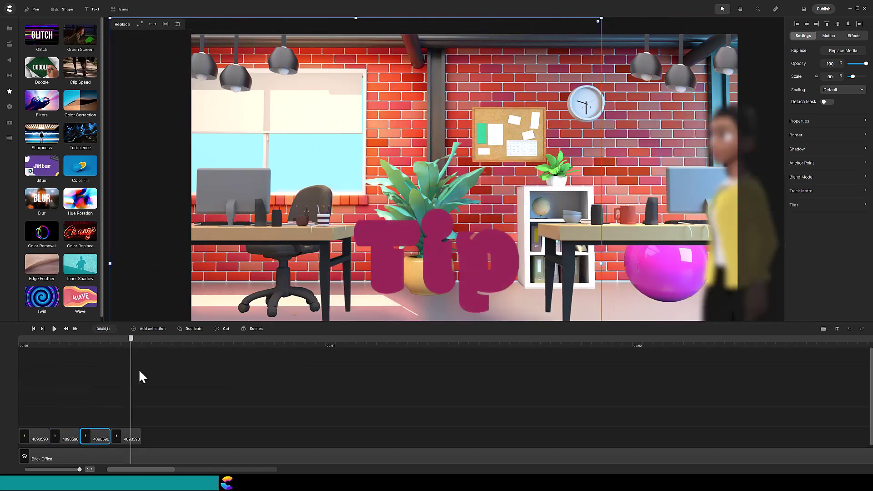
pyautogui.click(122, 437)
pyautogui.moveTo(722, 231); pyautogui.dragTo(181, 227)
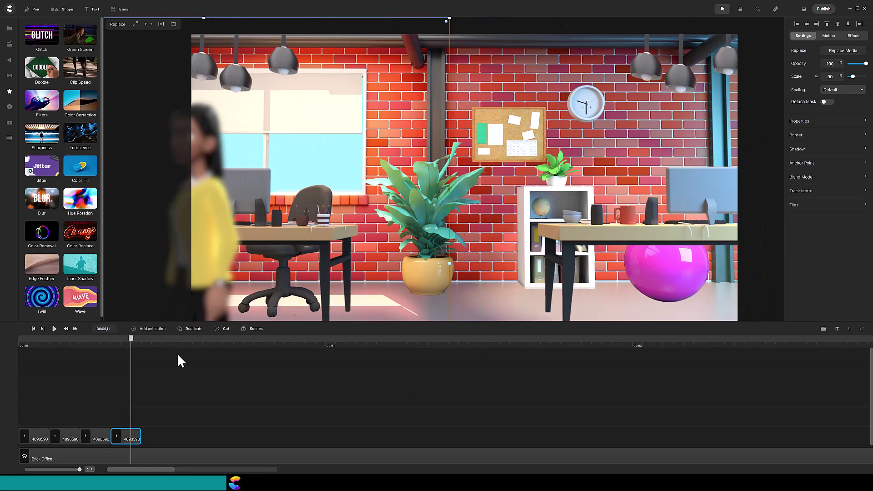
# - Group the four Victoria clips and rename the group Victoria Walking
pyautogui.moveTo(154, 422); pyautogui.dragTo(30, 432)
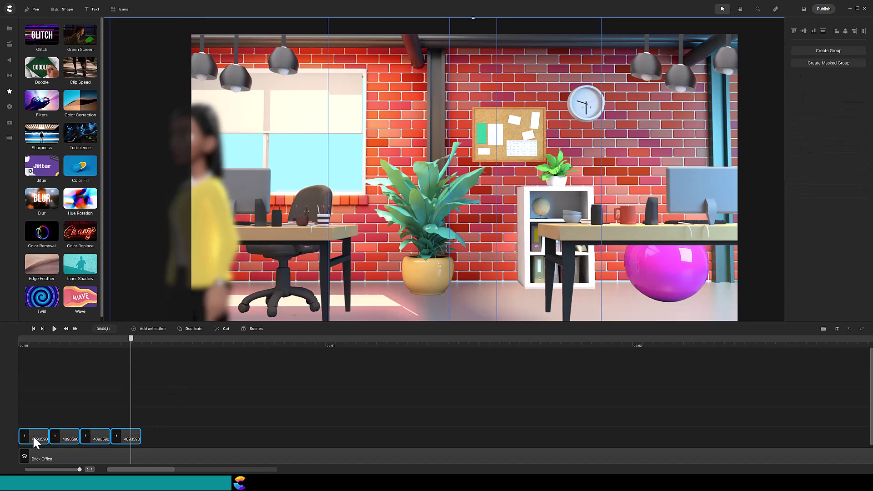
pyautogui.rightClick(34, 435)
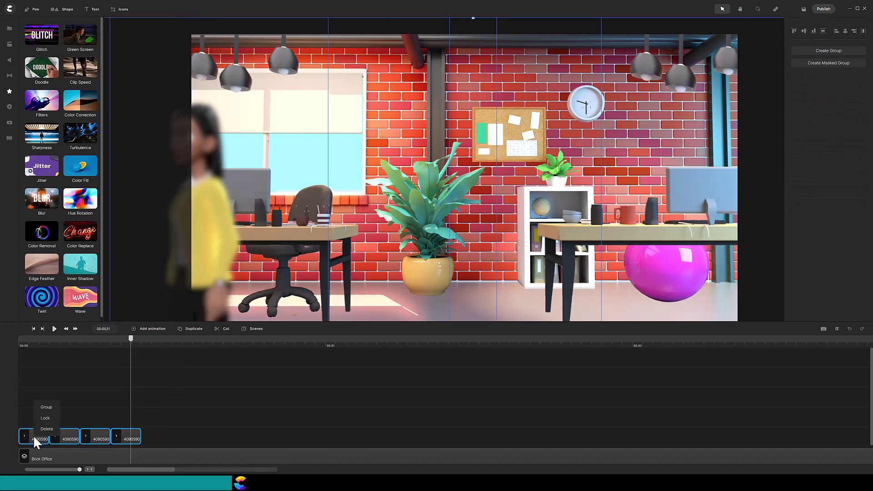
pyautogui.click(50, 408)
pyautogui.rightClick(66, 437)
pyautogui.click(84, 348)
pyautogui.write('V')
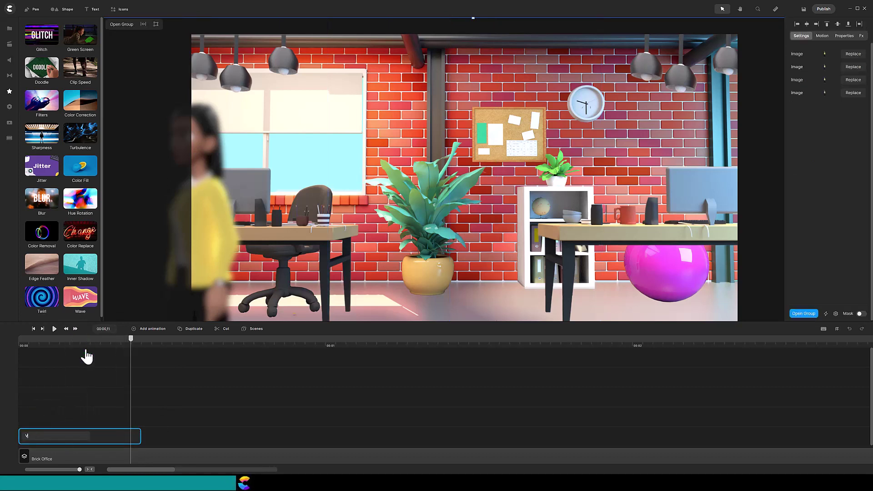
pyautogui.write('ictoria Walking')
pyautogui.press('Return')
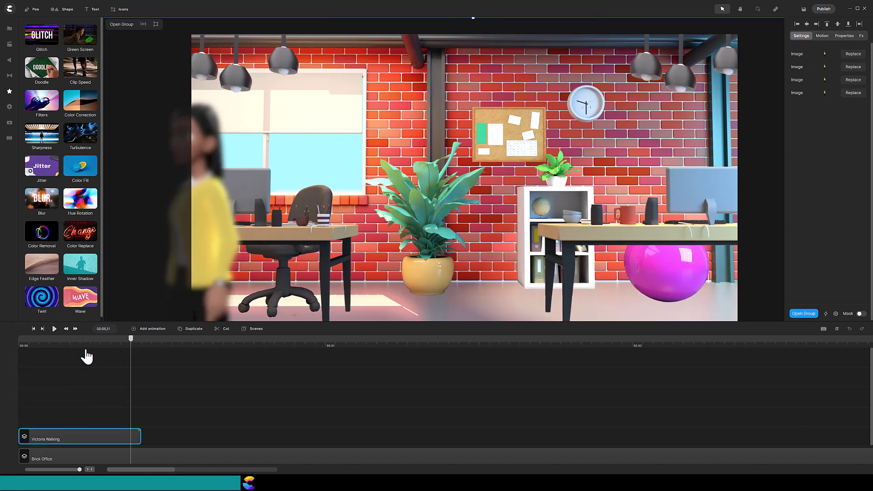
# - Duplicate the Victoria Walking group, place the copy just after 00:01 on the same track and flip it horizontally
pyautogui.click(193, 334)
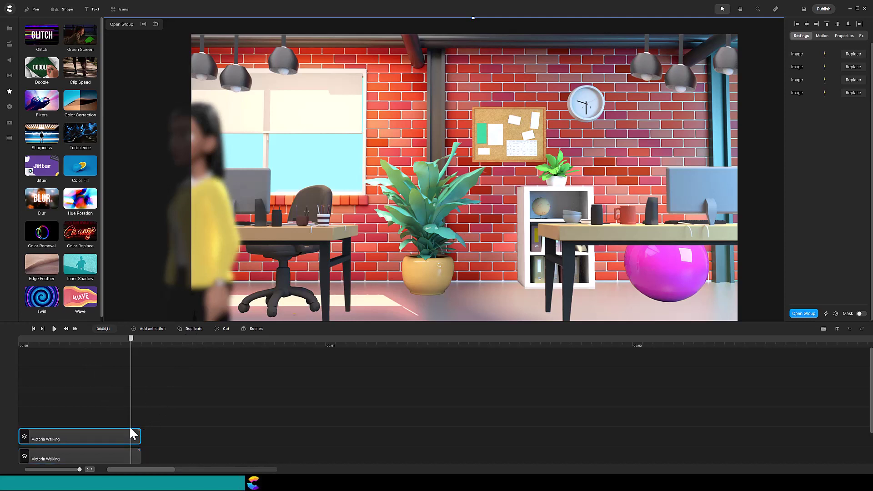
pyautogui.moveTo(114, 434); pyautogui.dragTo(430, 449)
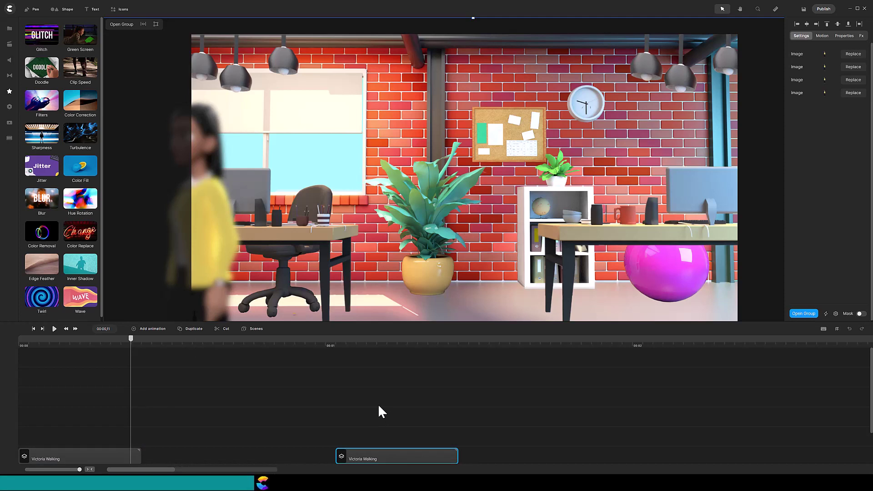
pyautogui.click(845, 36)
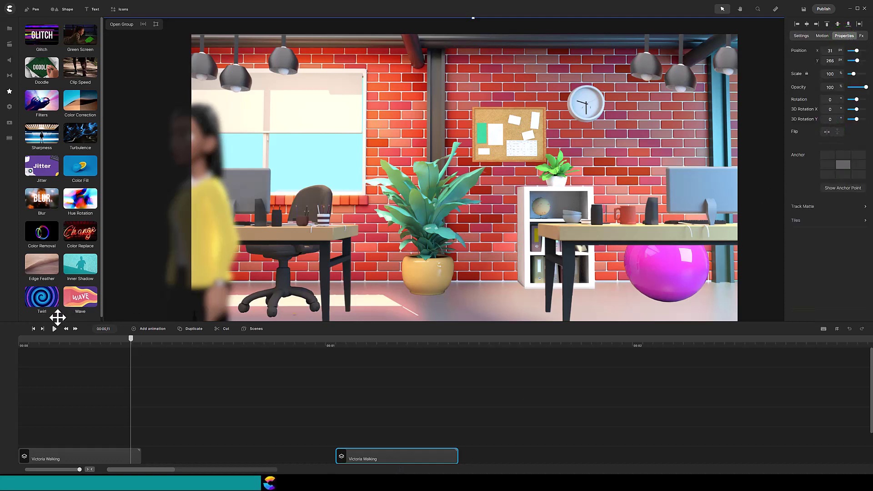
# - Remove the excess empty tracks and play the scene from the start to check both Victoria walks
pyautogui.click(33, 329)
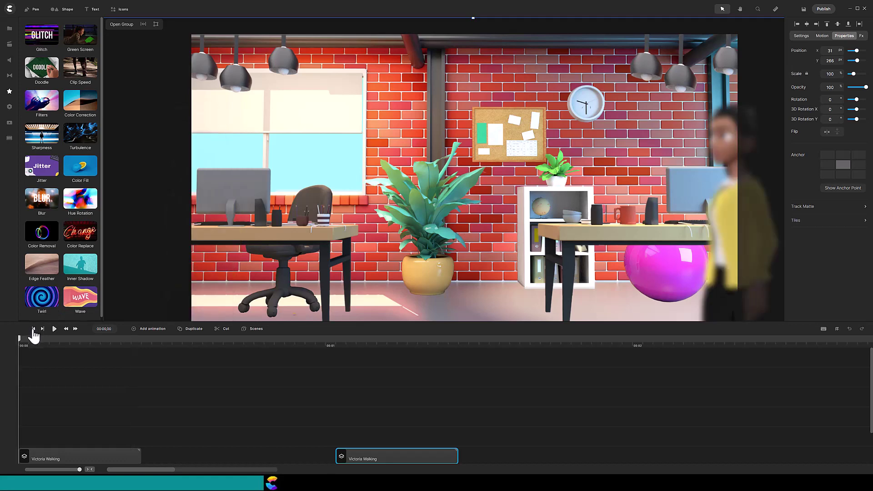
pyautogui.click(39, 381)
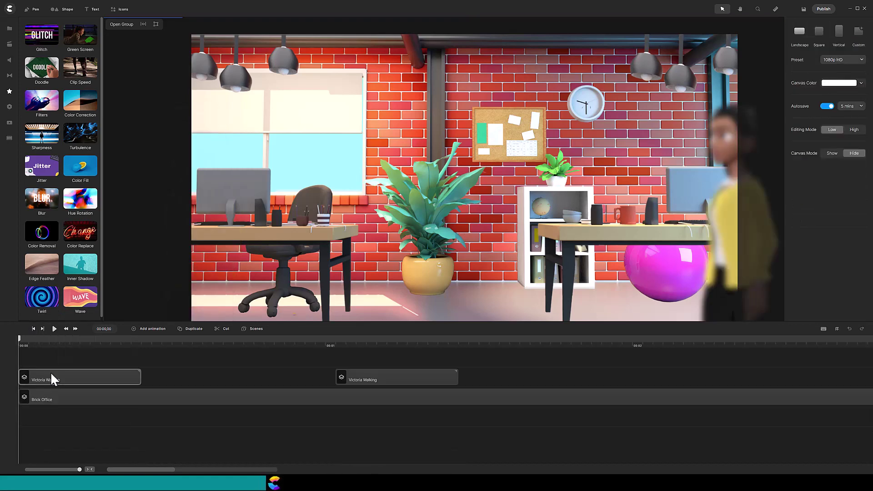
pyautogui.click(54, 329)
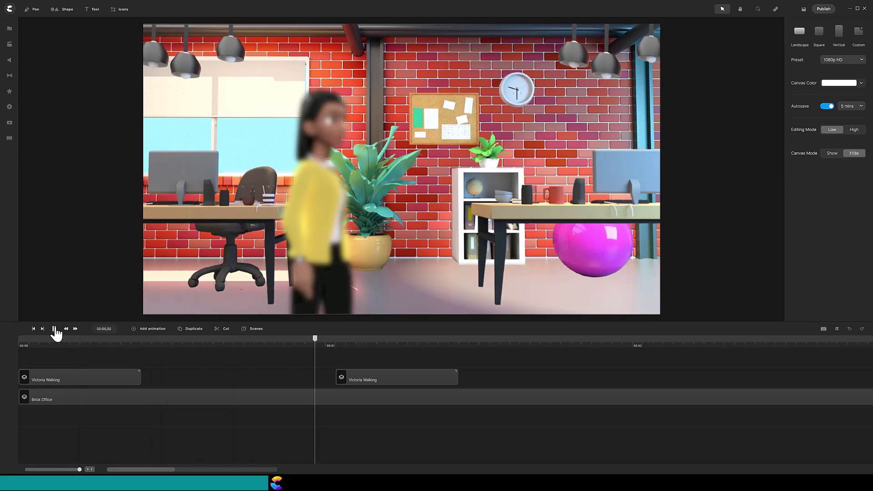
pyautogui.click(55, 329)
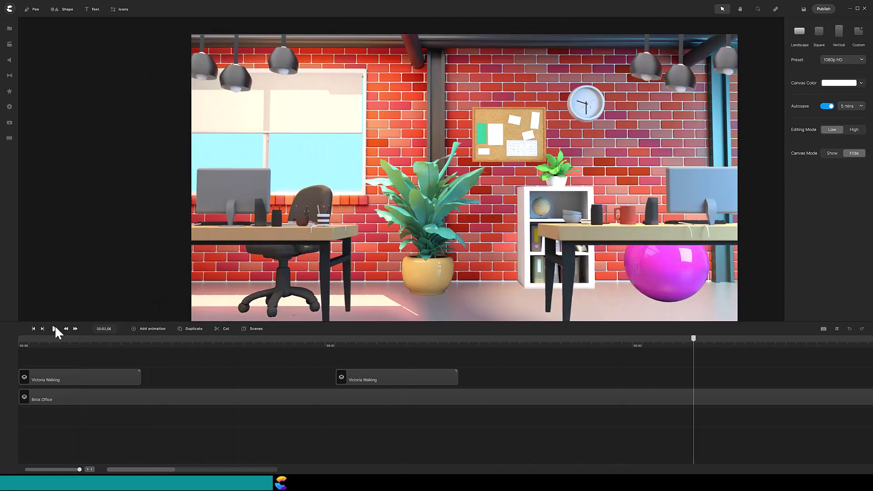
# - Add the blue-shirted man's snapshot at 00:02,08, scaled to 77% and placed near the canvas's right edge
pyautogui.click(9, 28)
pyautogui.click(83, 89)
pyautogui.moveTo(461, 227); pyautogui.dragTo(686, 228)
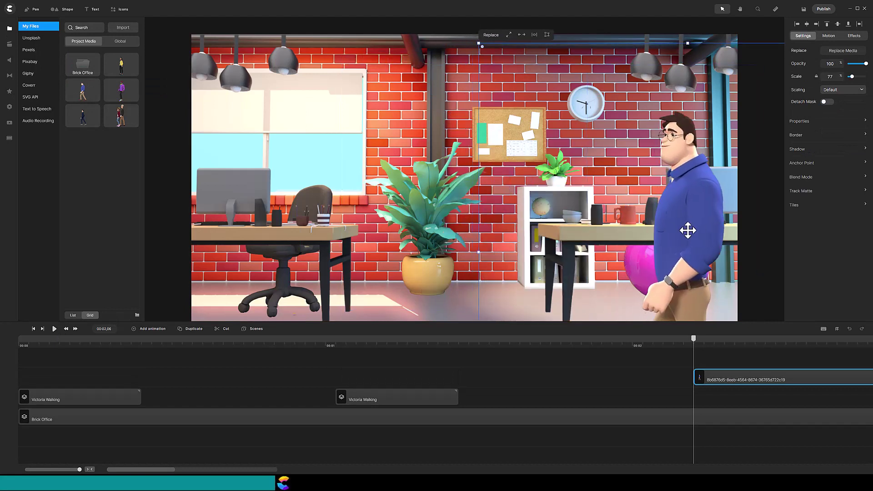
# - Trim the blue-shirted man's clip to three frames and apply the Blur effect to it
pyautogui.click(75, 329)
pyautogui.rightClick(738, 375)
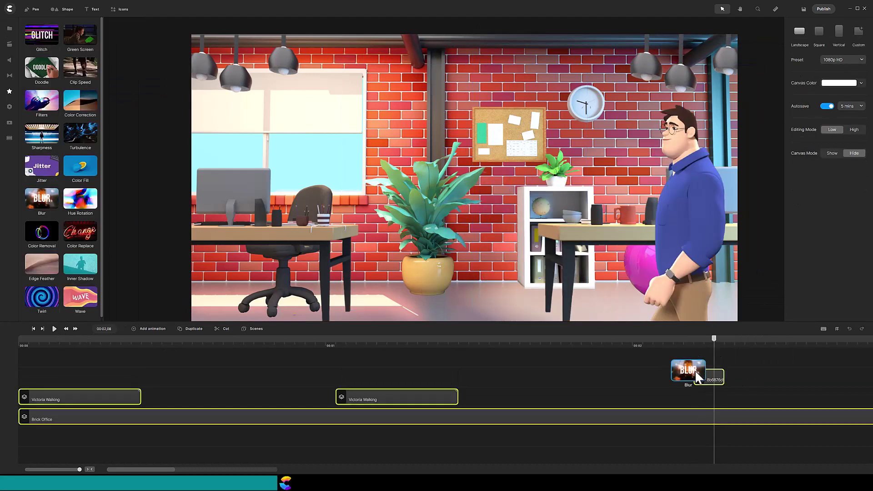
pyautogui.moveTo(695, 370); pyautogui.dragTo(703, 377)
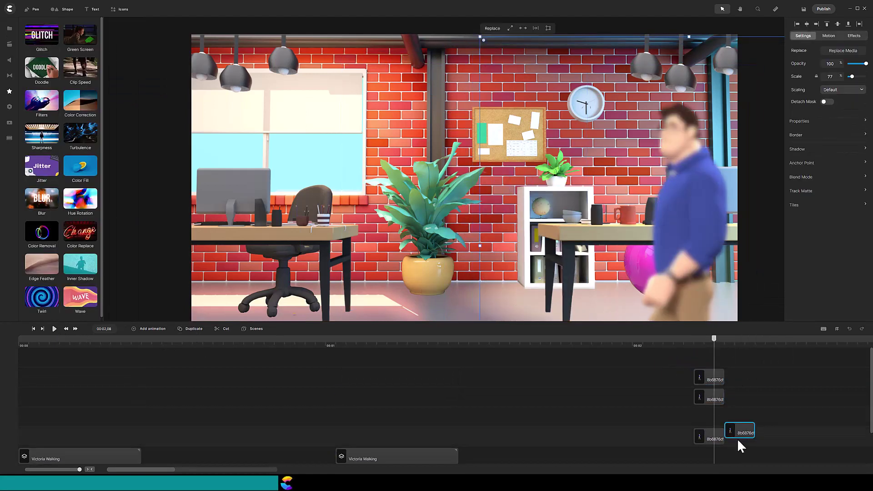
# - Build the Dom Walking group from four end-to-end copies of the blurred clip, each placed further left across the office
pyautogui.moveTo(740, 446); pyautogui.dragTo(779, 439)
pyautogui.click(740, 438)
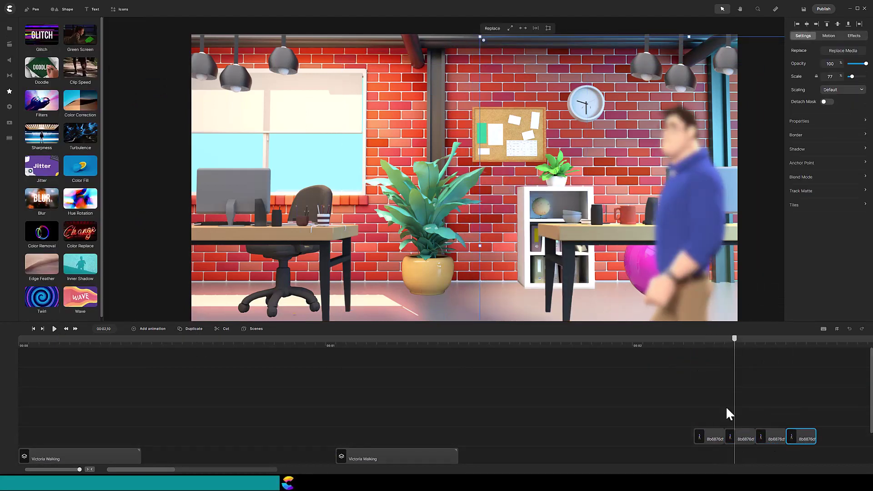
pyautogui.click(766, 437)
pyautogui.click(796, 438)
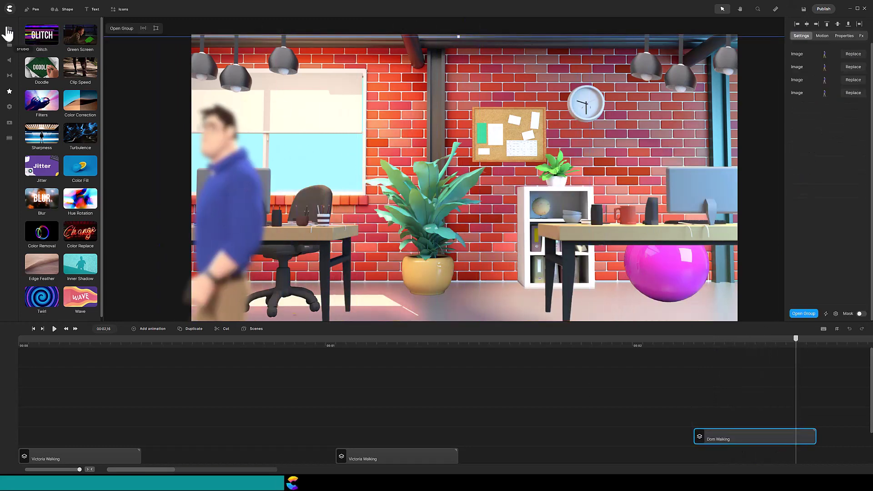
# - Add the purple-jacketed man's snapshot at 00:02,16, scaled to 63% near the right edge, as a three-frame blurred clip
pyautogui.click(8, 29)
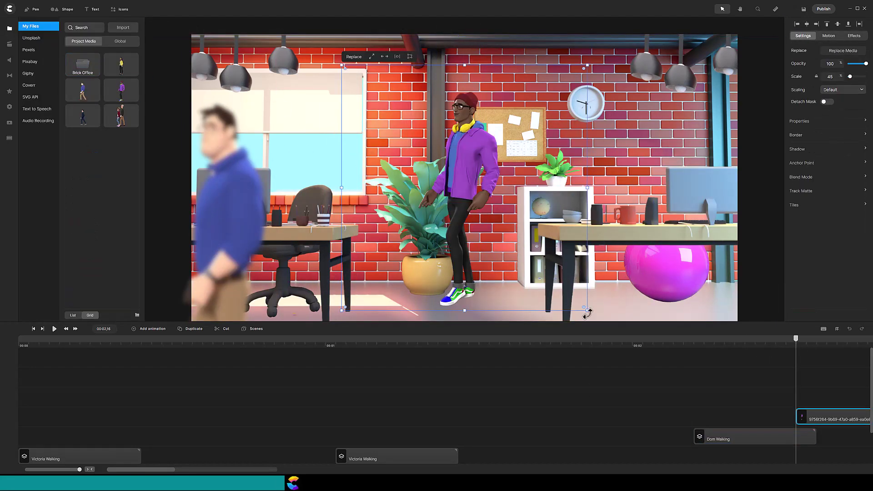
pyautogui.moveTo(587, 313); pyautogui.dragTo(682, 231)
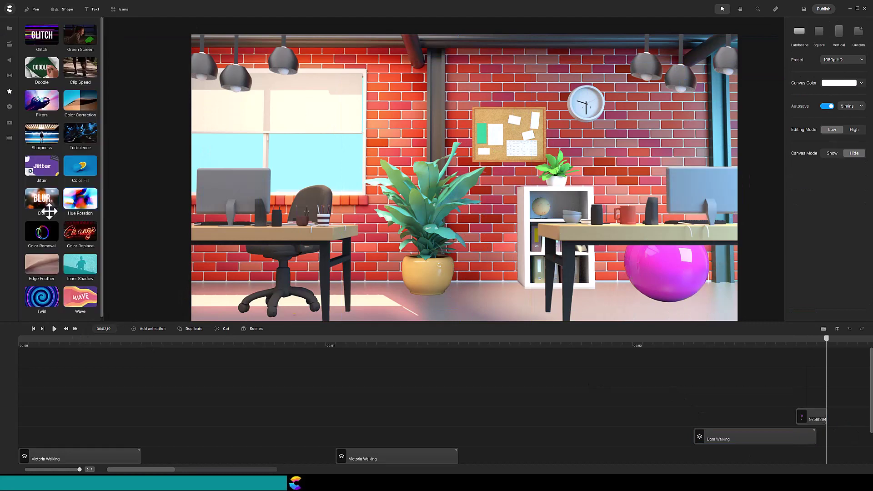
pyautogui.click(815, 344)
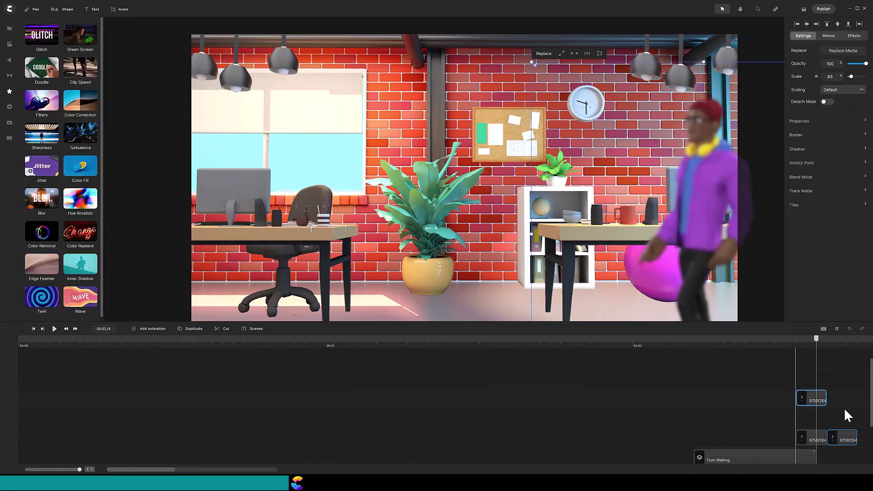
# - Build the Eddie Walking group from three end-to-end copies of the purple-jacketed man's clip, each placed further left
pyautogui.scroll(-2, 184, 464)
pyautogui.hscroll(5, 184, 469)
pyautogui.click(608, 377)
pyautogui.hotkey('ctrl', 'g')
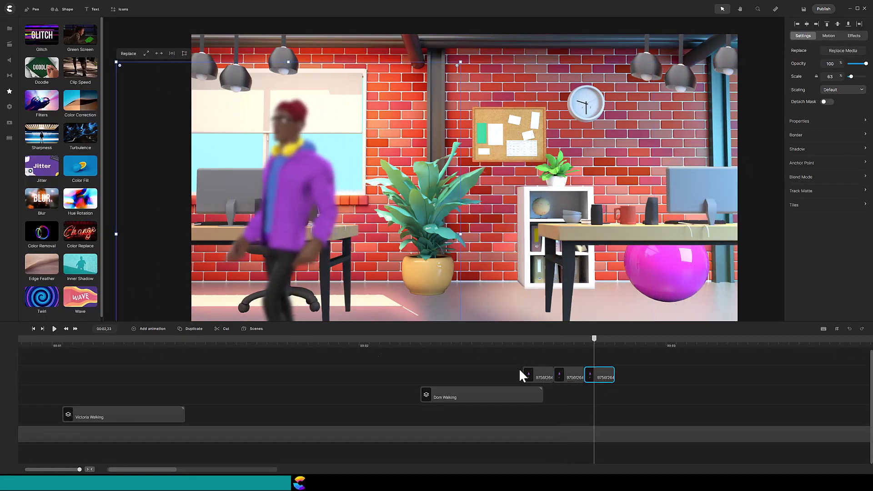
# - Add the navy-suited man's snapshot at 00:02,25, scaled to 80% near the right edge, as a three-frame blurred clip
pyautogui.click(614, 339)
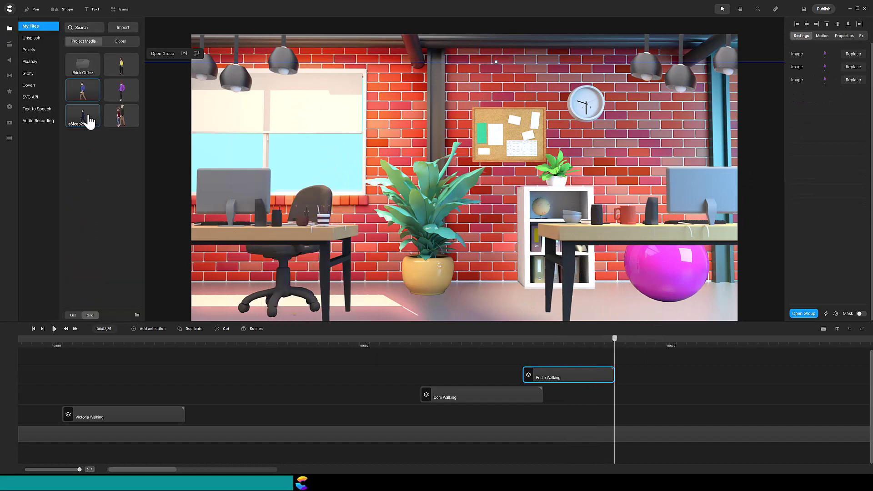
pyautogui.click(636, 340)
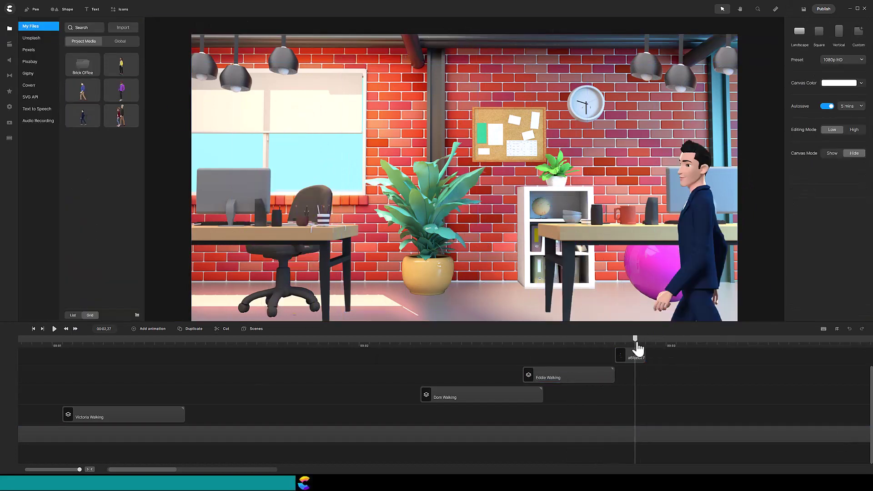
pyautogui.moveTo(41, 200); pyautogui.dragTo(624, 360)
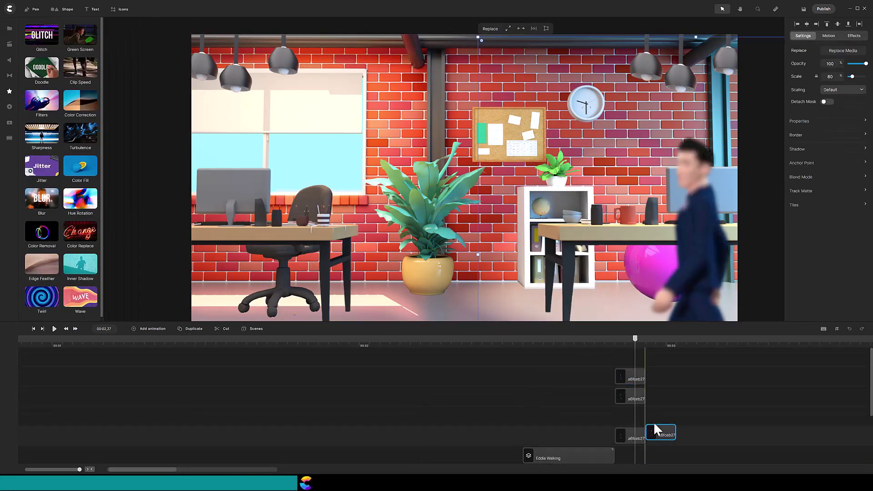
# - Remove the excess tracks and spread the suited man's four end-to-end clips leftward, ending near the canvas's left edge at 00:03,05
pyautogui.rightClick(707, 364)
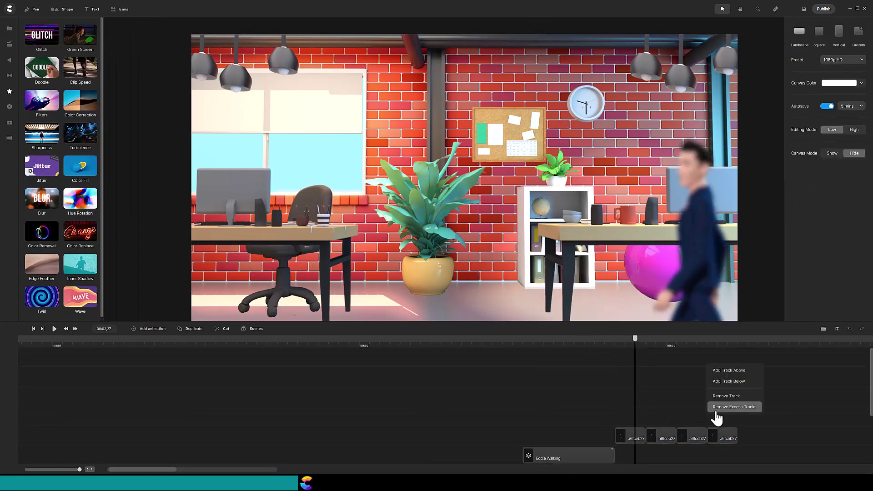
pyautogui.click(732, 405)
pyautogui.click(717, 341)
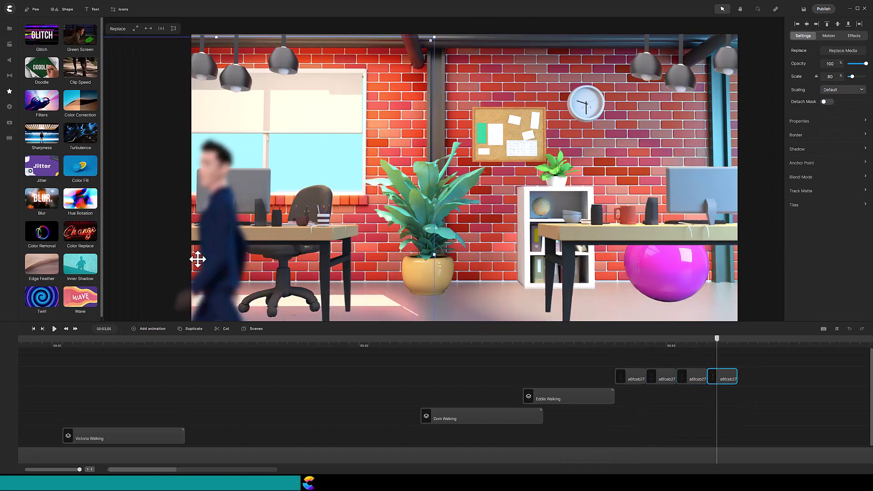
# - Combine the navy-suited man's four clips into a group named Haru Walking
pyautogui.keyDown('shift'); pyautogui.click(725, 380); pyautogui.keyUp('shift')
pyautogui.hotkey('ctrl', 'g')
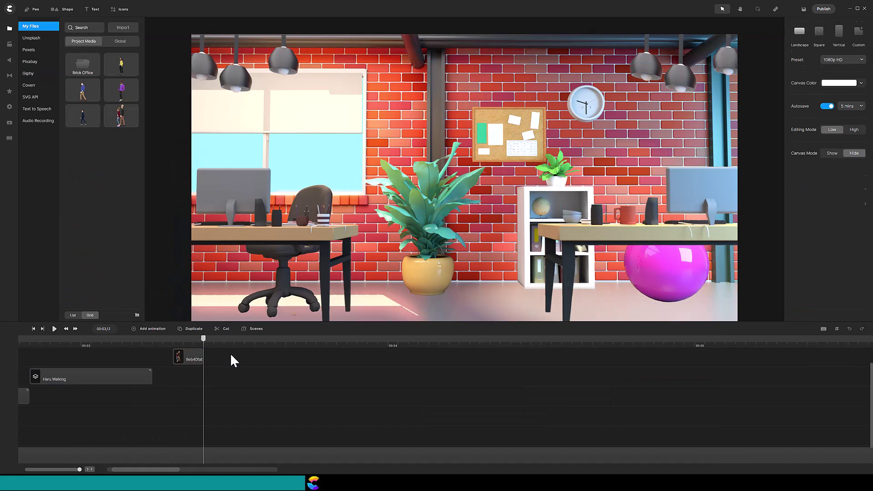
# - Build the Couple Walking group from four end-to-end blurred clips of the couple's snapshot at 77% scale, each placed further left
pyautogui.click(9, 91)
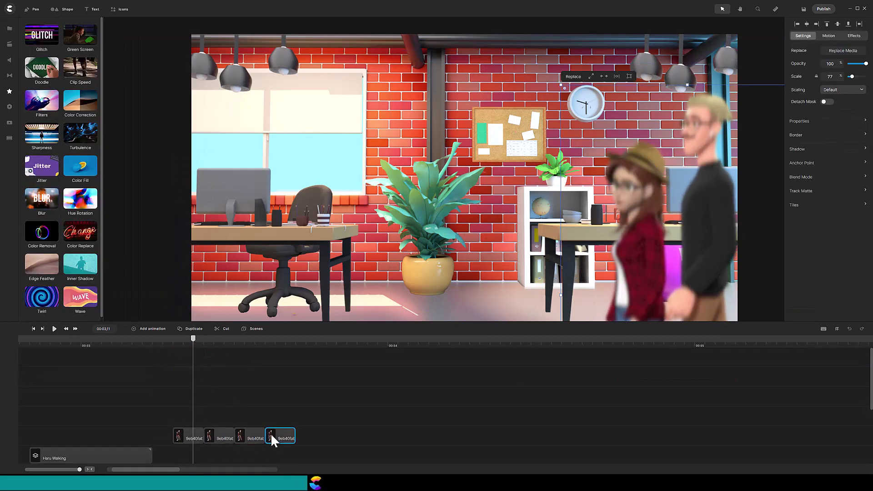
pyautogui.moveTo(636, 259)
pyautogui.mouseDown()
pyautogui.moveTo(539, 259)
pyautogui.moveTo(648, 258)
pyautogui.mouseUp()
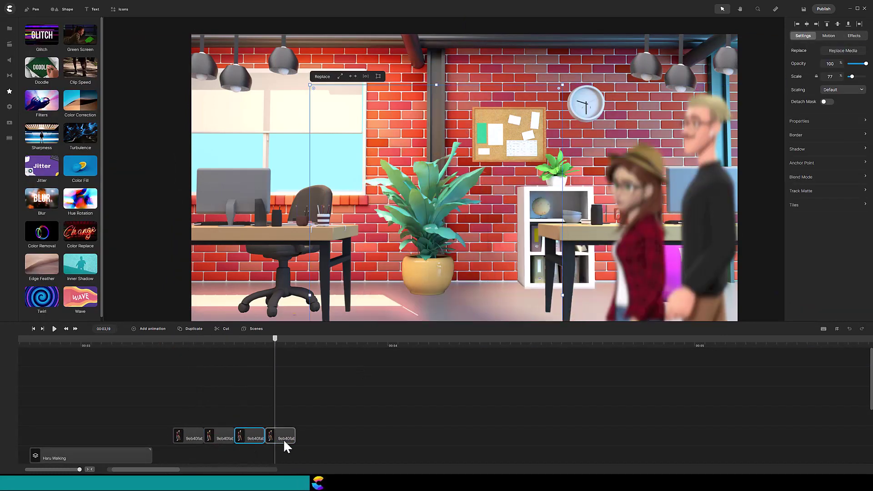
pyautogui.keyDown('shift'); pyautogui.click(283, 439); pyautogui.keyUp('shift')
pyautogui.hotkey('ctrl', 'g')
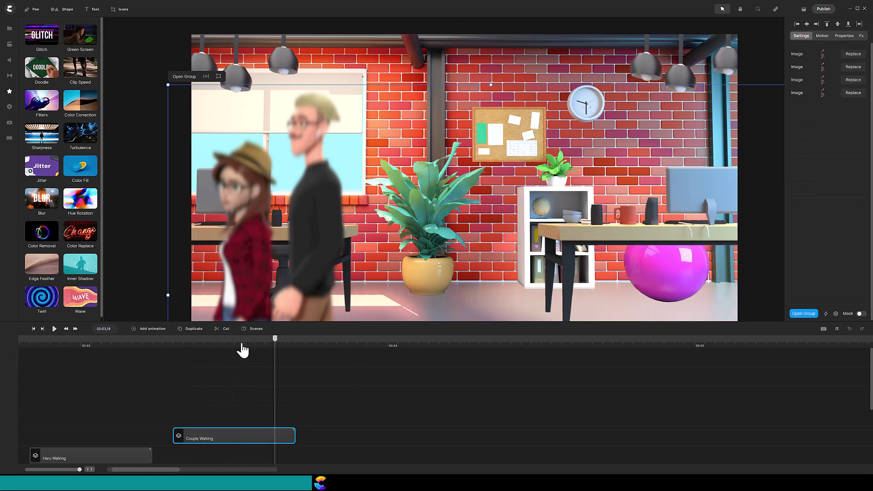
# - Line up all the walking groups on the single track above Brick Office, starting shortly after 00:03, and save the project
pyautogui.hotkey('ctrl', 'z')
pyautogui.scroll(-3, 126, 469)
pyautogui.moveTo(191, 458); pyautogui.dragTo(571, 458)
pyautogui.moveTo(45, 458); pyautogui.dragTo(505, 458)
pyautogui.moveTo(363, 439); pyautogui.dragTo(669, 460)
pyautogui.moveTo(405, 419); pyautogui.dragTo(746, 449)
pyautogui.moveTo(450, 390); pyautogui.dragTo(780, 450)
pyautogui.moveTo(518, 370); pyautogui.dragTo(837, 451)
pyautogui.scroll(-2, 740, 409)
pyautogui.click(452, 366)
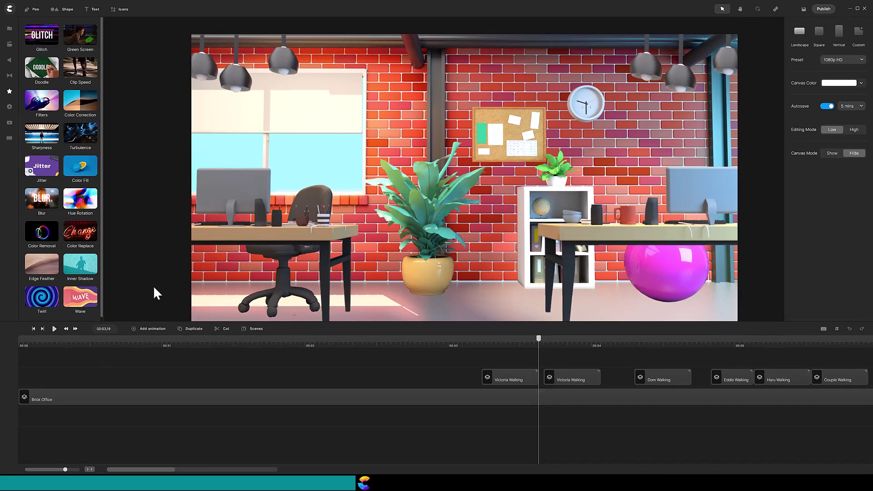
pyautogui.hotkey('ctrl', 's')
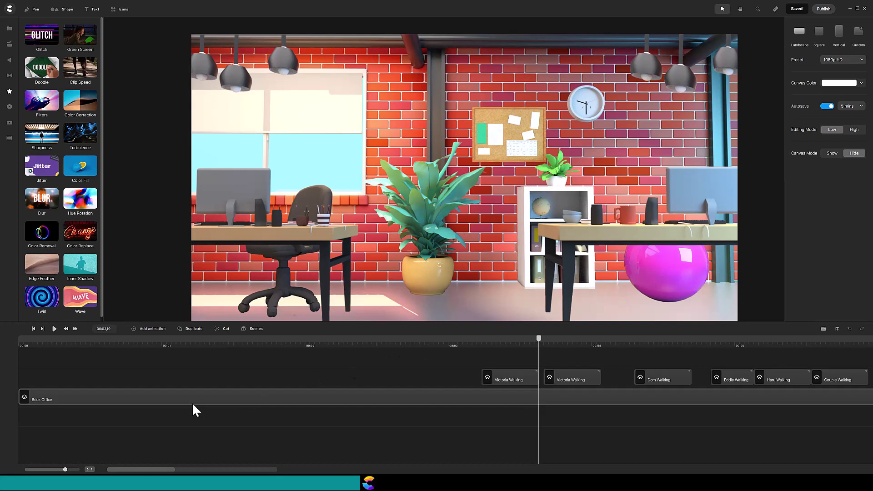
# - Adjust the pink ball's horizontal position in the Brick Office group to 665 px, and from 00:00 shift it right past its original spot
pyautogui.click(181, 398)
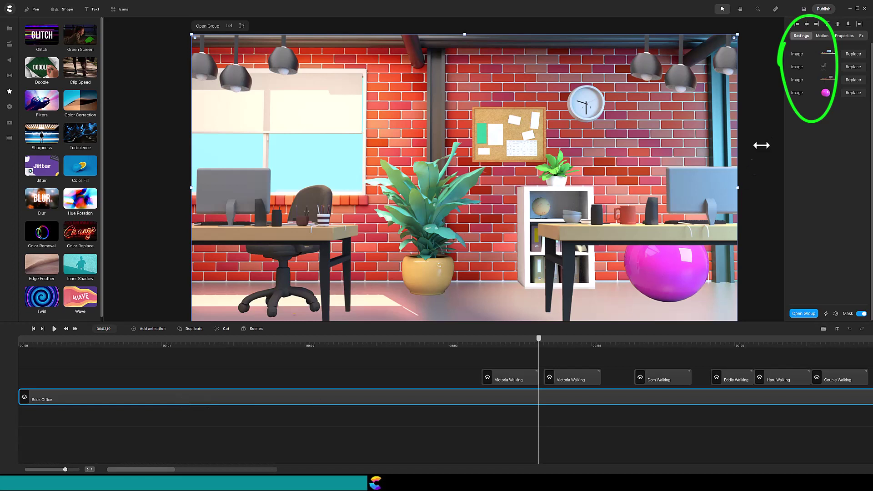
pyautogui.click(795, 94)
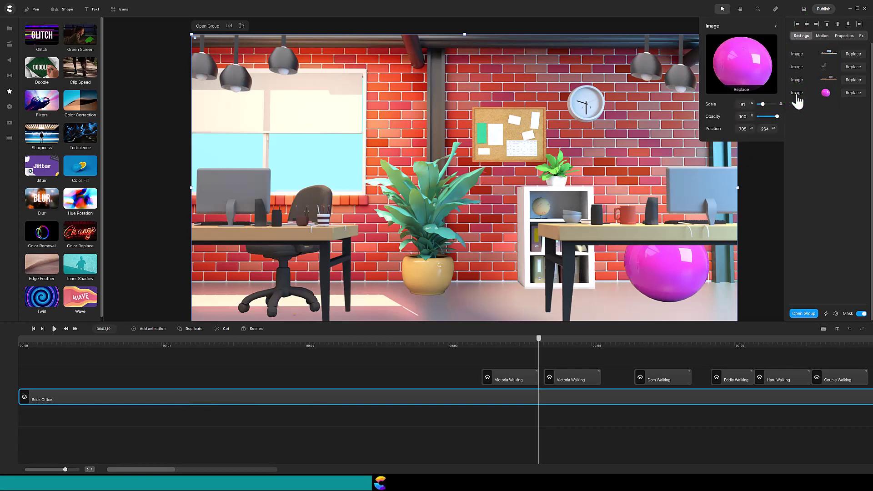
pyautogui.click(737, 129)
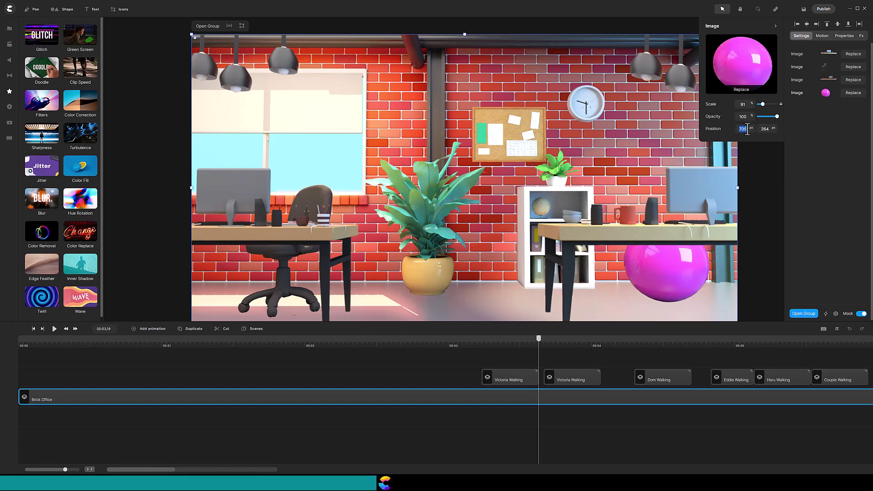
pyautogui.moveTo(748, 130)
pyautogui.mouseDown()
pyautogui.moveTo(735, 129)
pyautogui.moveTo(748, 130)
pyautogui.mouseUp()
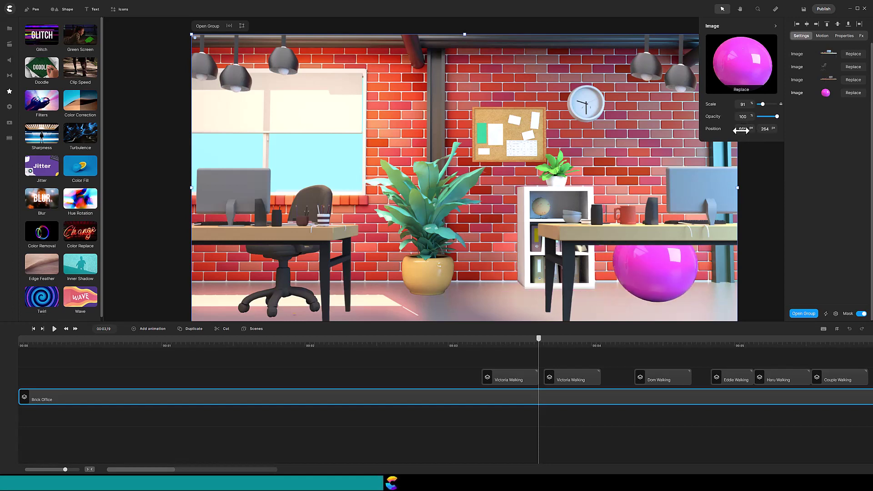
pyautogui.click(34, 329)
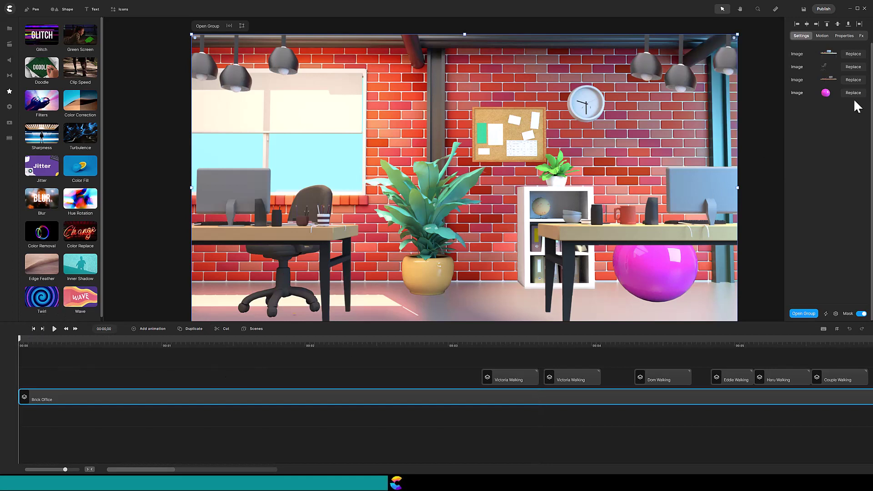
pyautogui.click(799, 96)
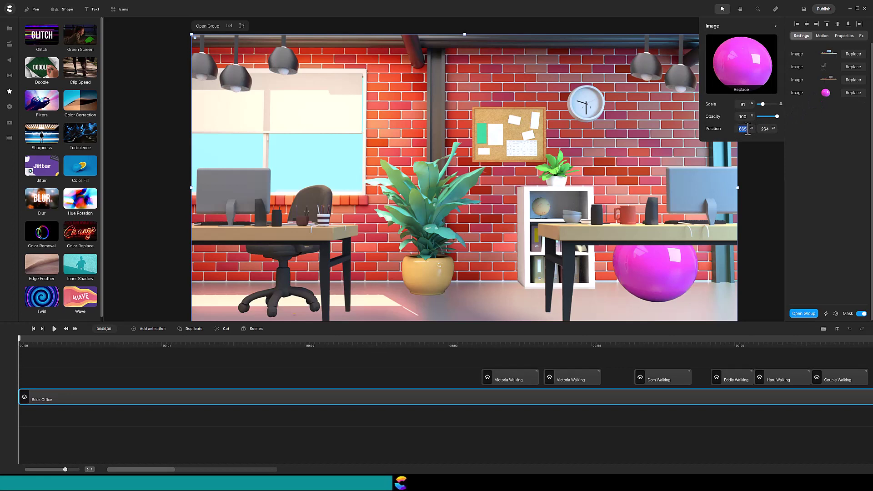
pyautogui.moveTo(750, 129); pyautogui.dragTo(753, 127)
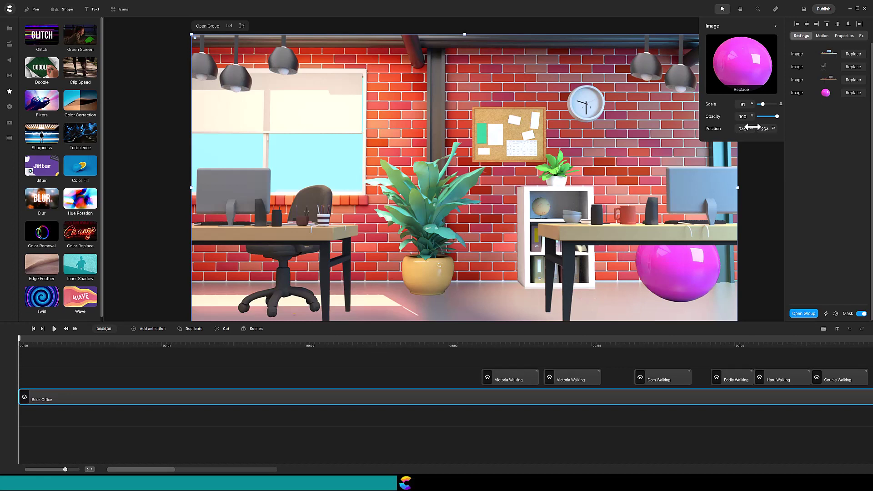
# - Set the chair's horizontal position in the Brick Office group to about 406 px, in front of the cabinet
pyautogui.click(792, 67)
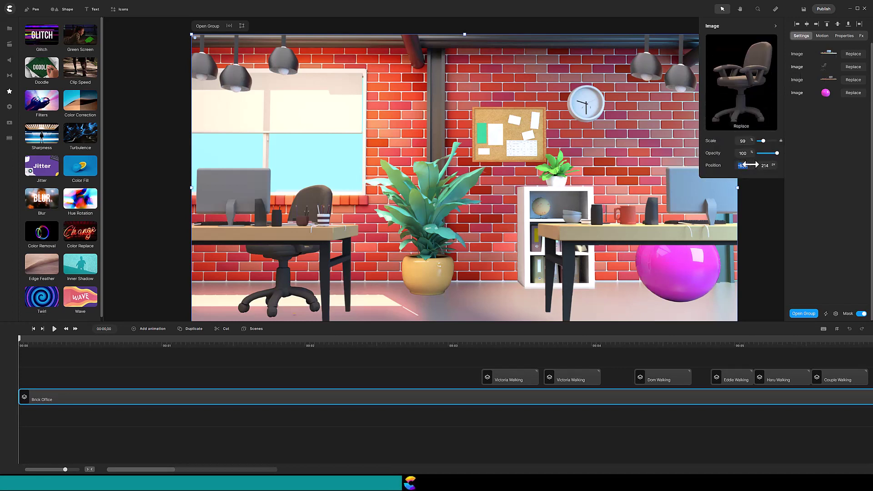
pyautogui.moveTo(753, 167); pyautogui.dragTo(769, 169)
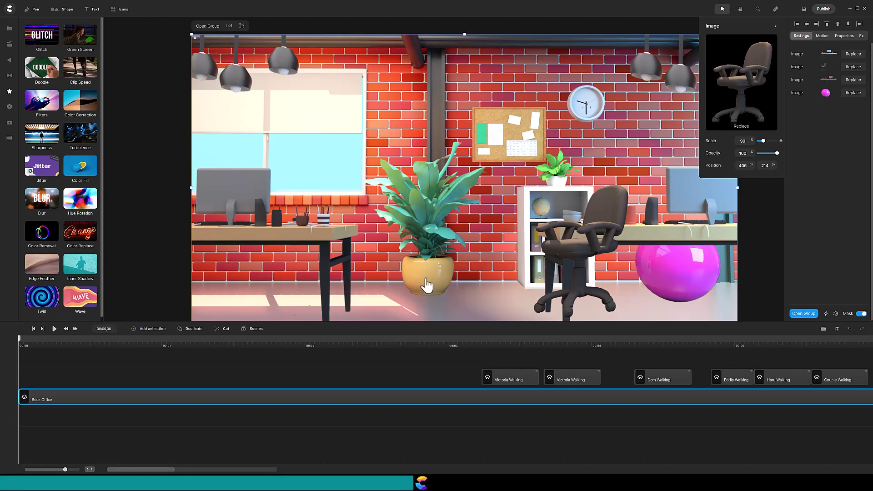
# - Review the layers inside the Brick Office group and ungroup it on the main timeline
pyautogui.click(803, 314)
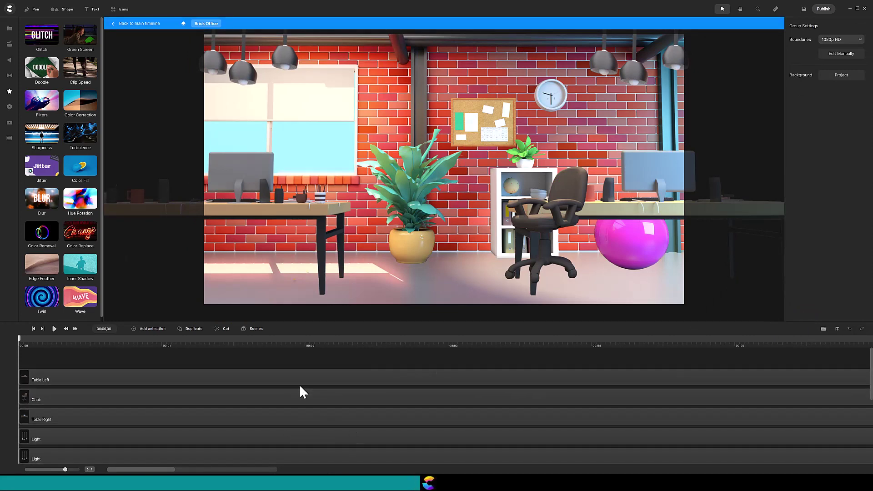
pyautogui.click(146, 26)
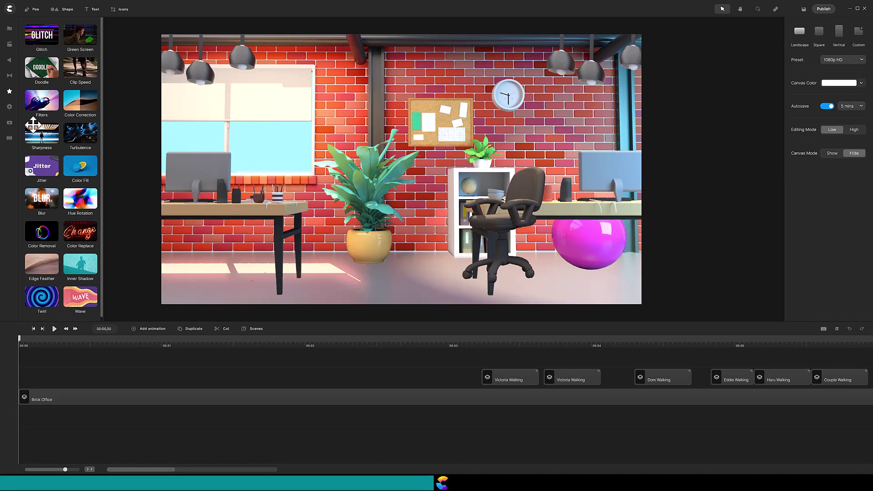
pyautogui.click(51, 400)
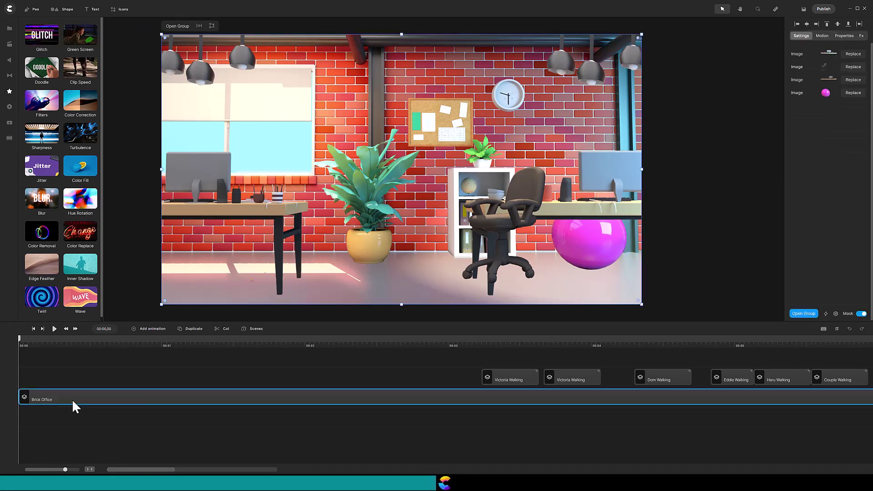
pyautogui.rightClick(72, 399)
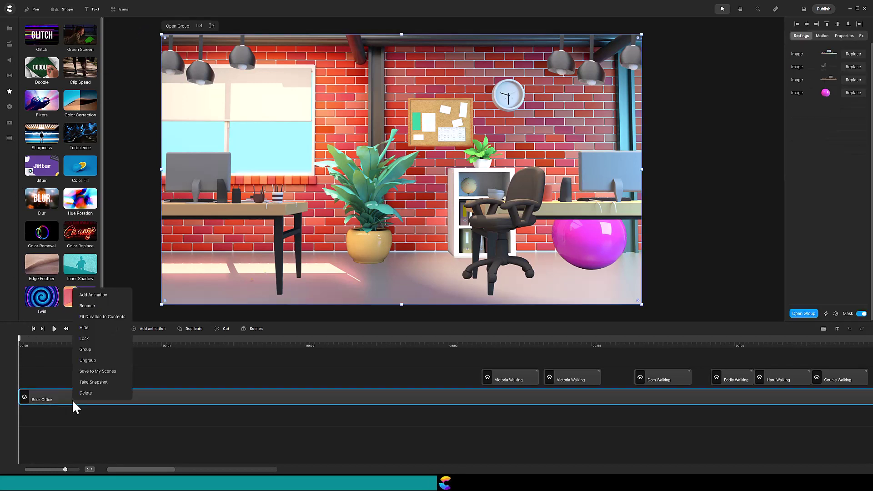
pyautogui.click(88, 360)
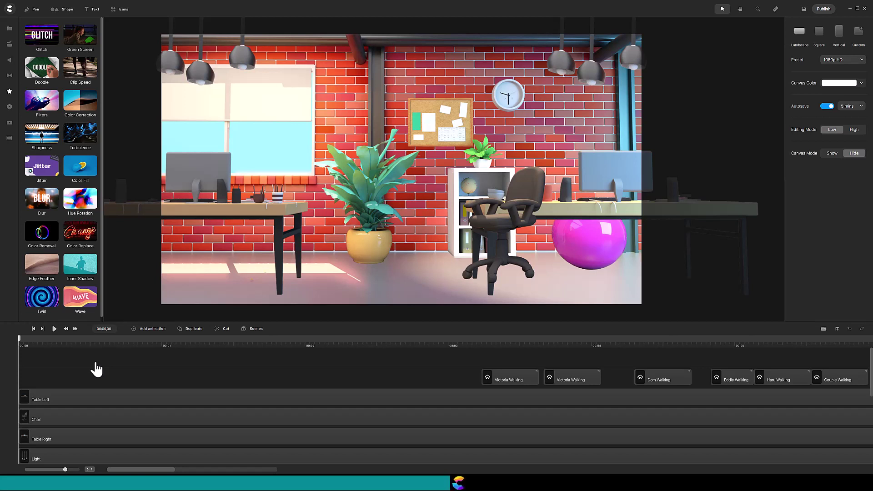
# - Enlarge the timeline area until every office track is in view and fit the canvas to the remaining space
pyautogui.click(179, 320)
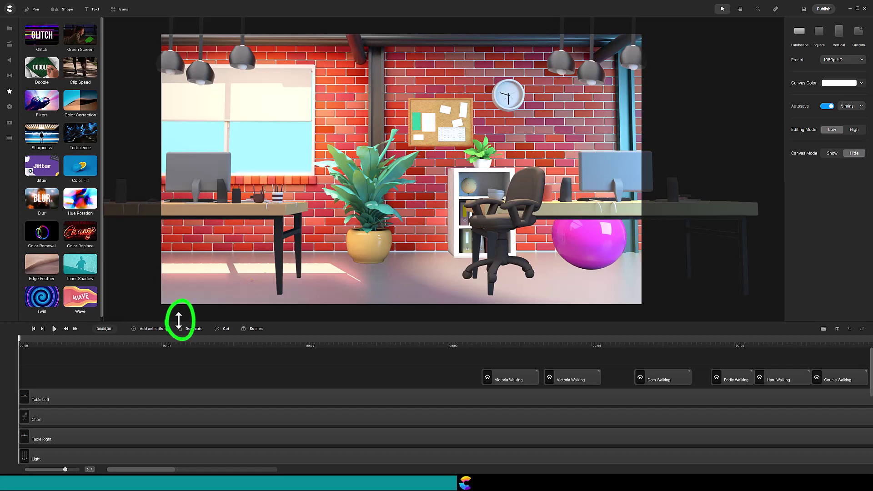
pyautogui.moveTo(179, 320); pyautogui.dragTo(203, 173)
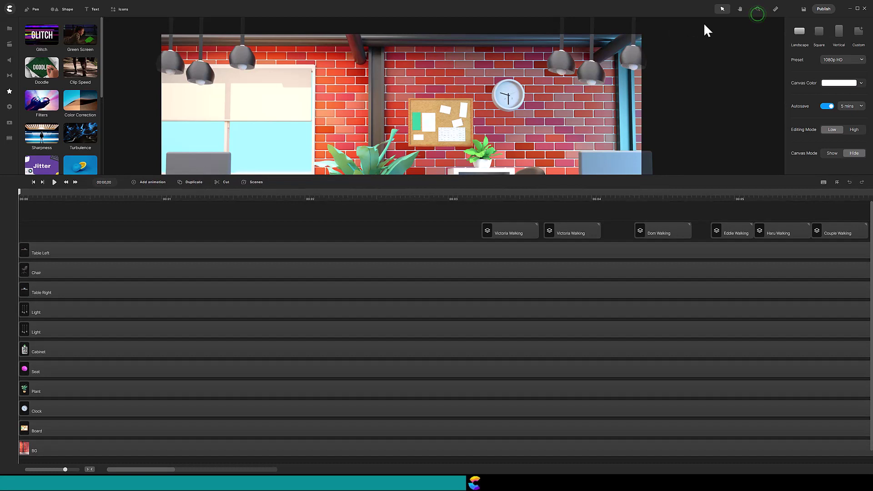
pyautogui.click(758, 9)
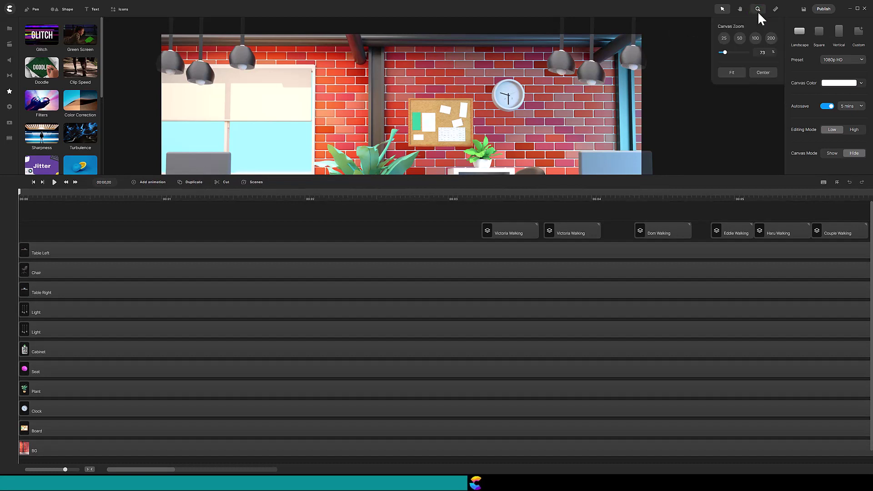
pyautogui.click(734, 73)
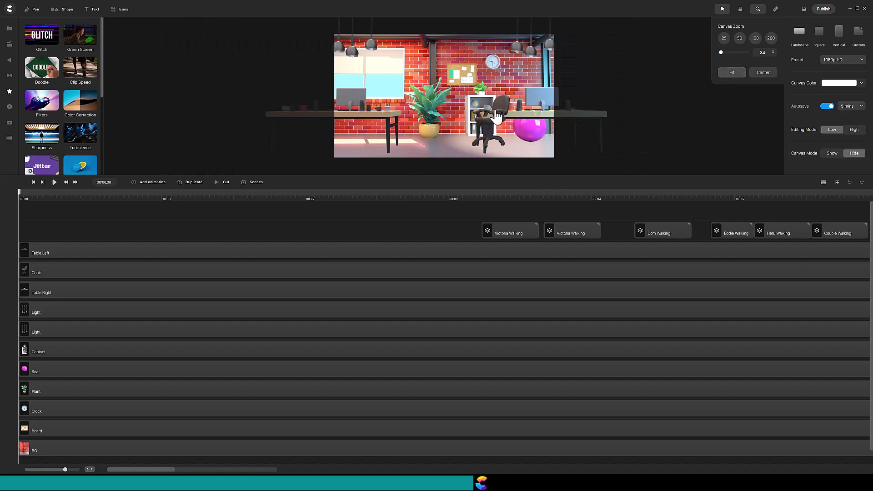
# - Move the chair on the canvas back behind the desk beside the window
pyautogui.click(486, 128)
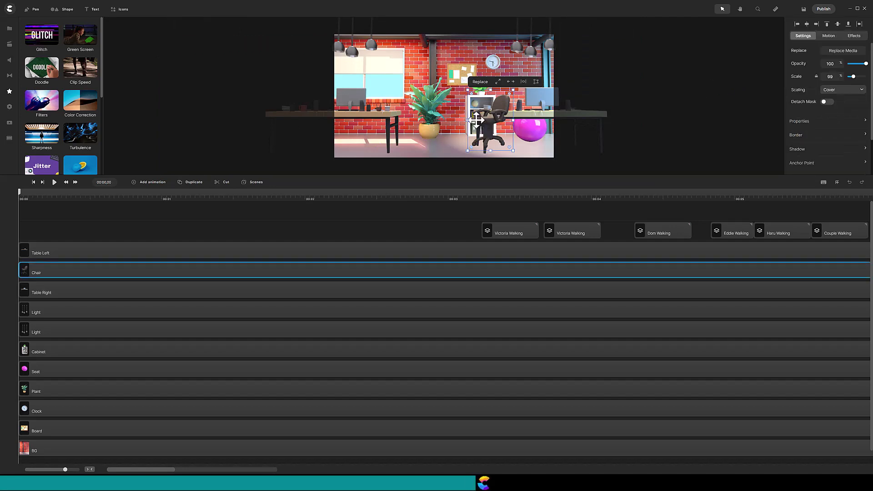
pyautogui.moveTo(486, 127); pyautogui.dragTo(370, 114)
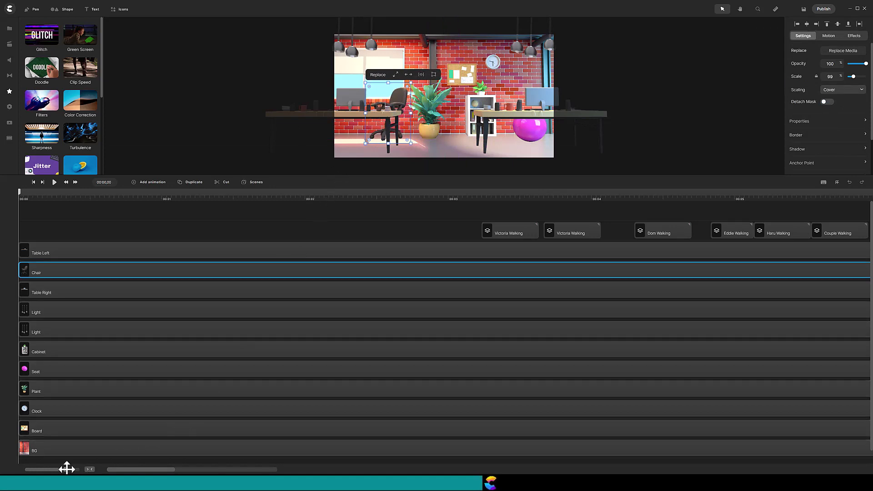
# - Extend all eleven office layers, from Table Left to BG, to about 00:15 on the timeline
pyautogui.moveTo(66, 470); pyautogui.dragTo(48, 470)
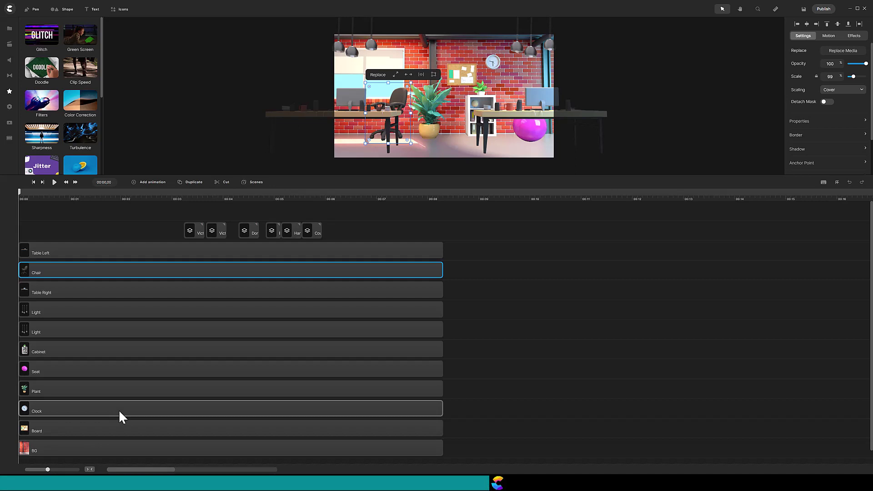
pyautogui.moveTo(401, 232); pyautogui.dragTo(432, 296)
pyautogui.moveTo(455, 381); pyautogui.dragTo(462, 449)
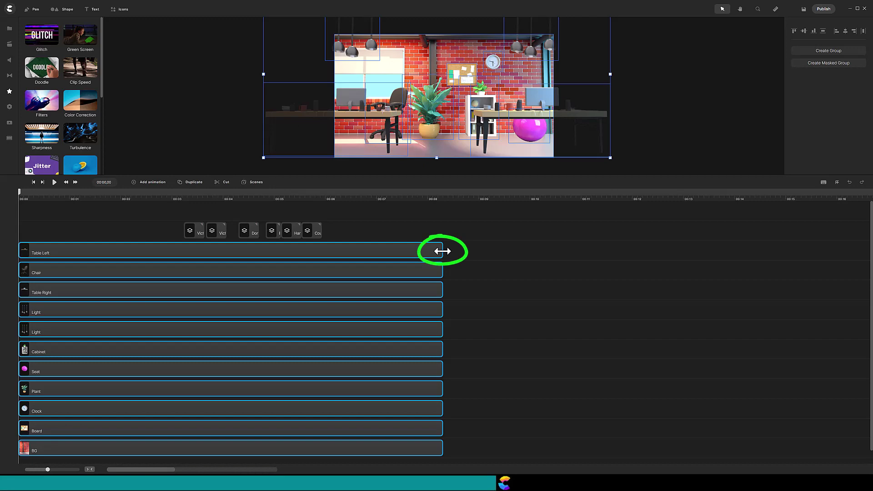
pyautogui.moveTo(443, 251); pyautogui.dragTo(809, 259)
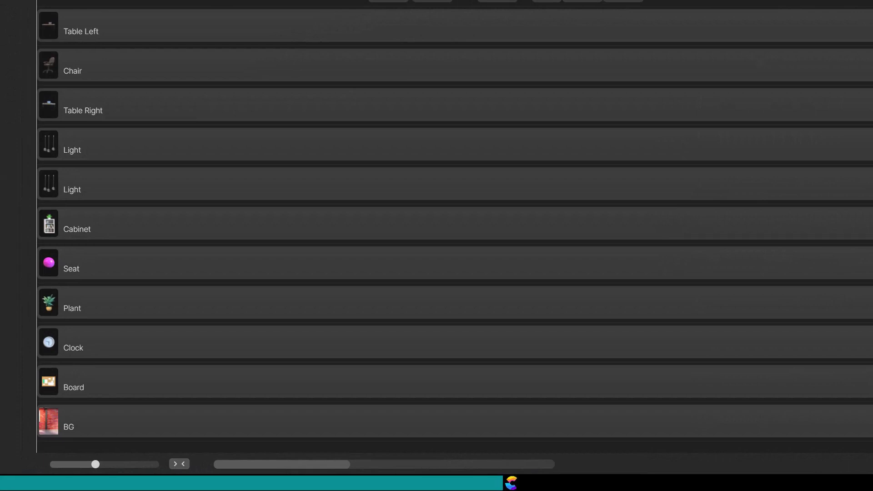
# - Add an empty track above the Cabinet layer and move the Seat layer onto it
pyautogui.click(71, 269)
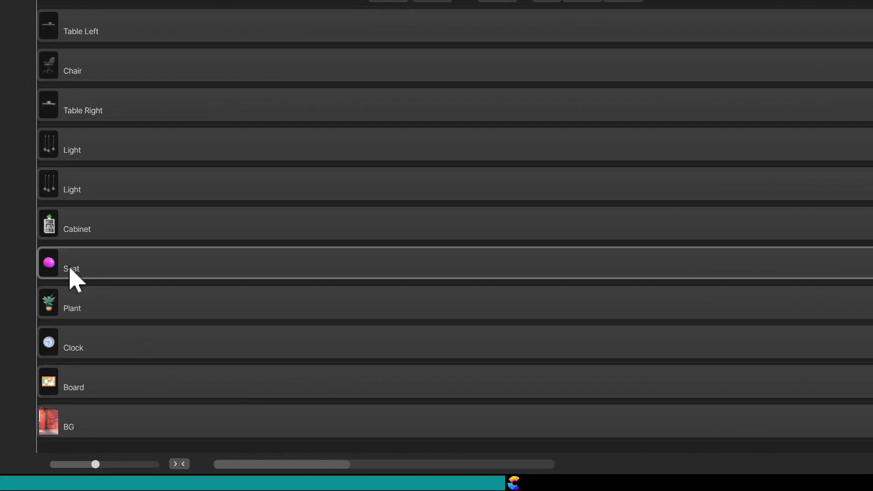
pyautogui.click(79, 232)
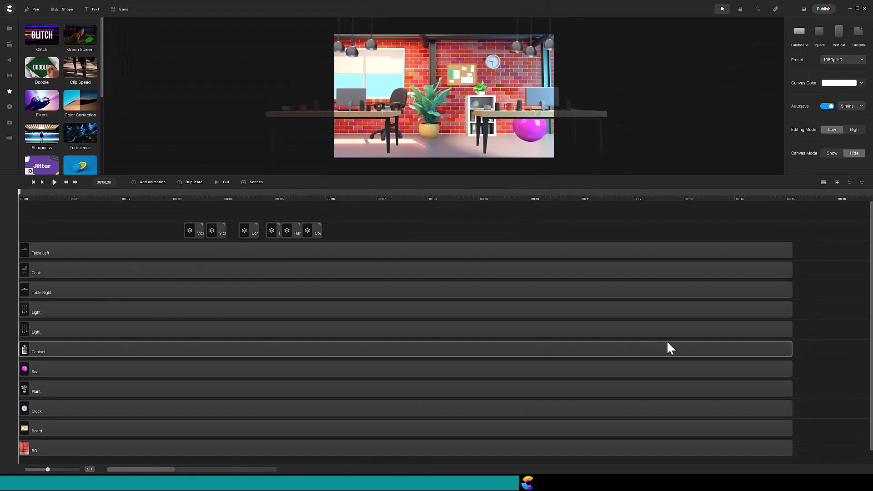
pyautogui.rightClick(801, 353)
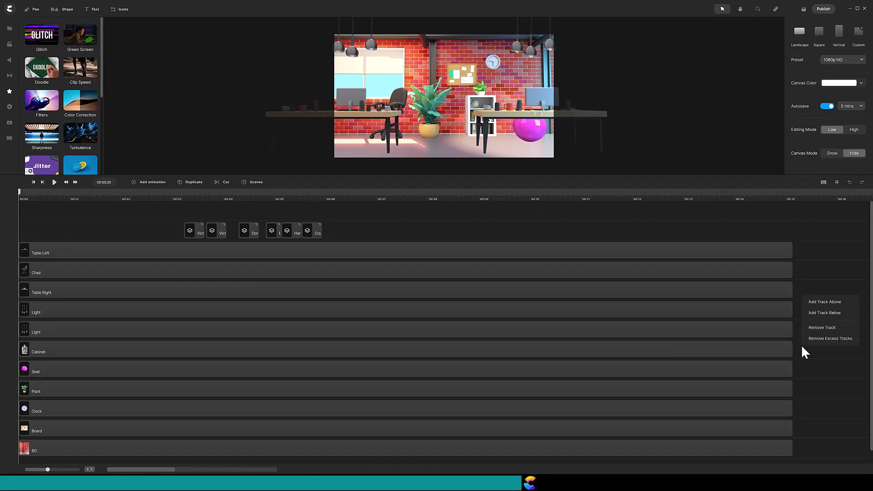
pyautogui.click(829, 302)
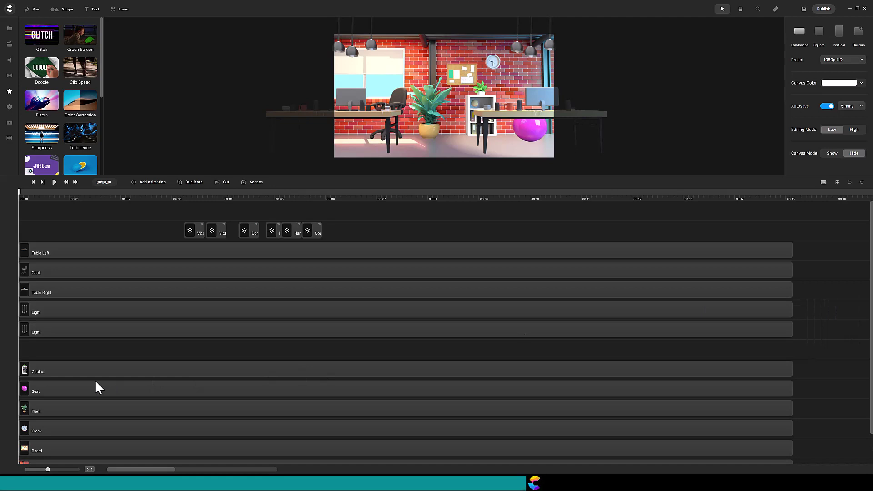
pyautogui.click(48, 389)
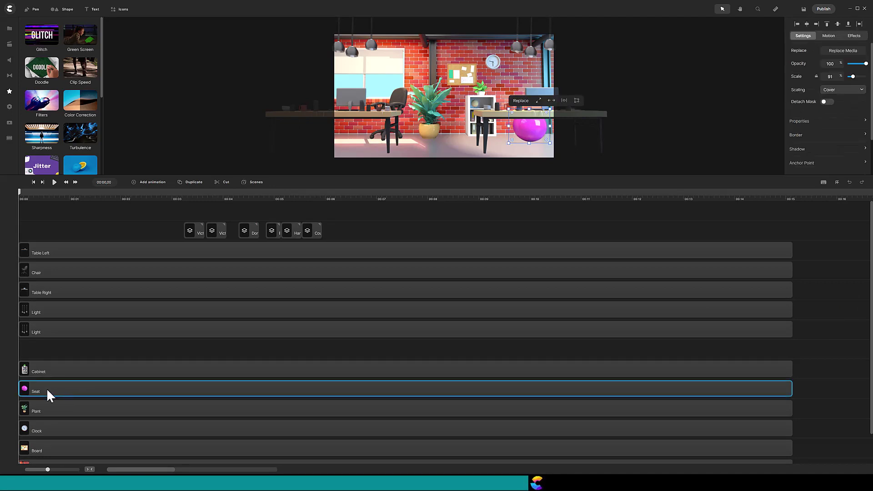
pyautogui.moveTo(47, 388); pyautogui.dragTo(45, 345)
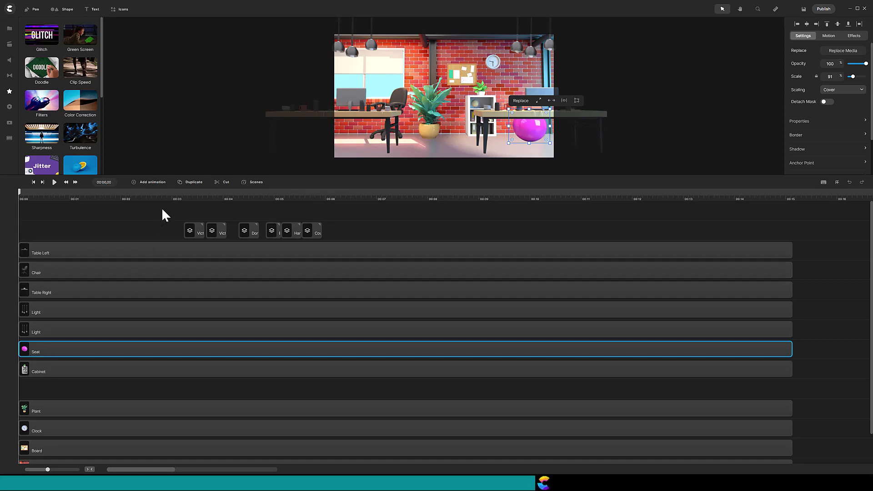
# - Open an empty track beneath the walking groups and move the Table Right layer onto it, directly above Table Left
pyautogui.moveTo(162, 208); pyautogui.dragTo(316, 229)
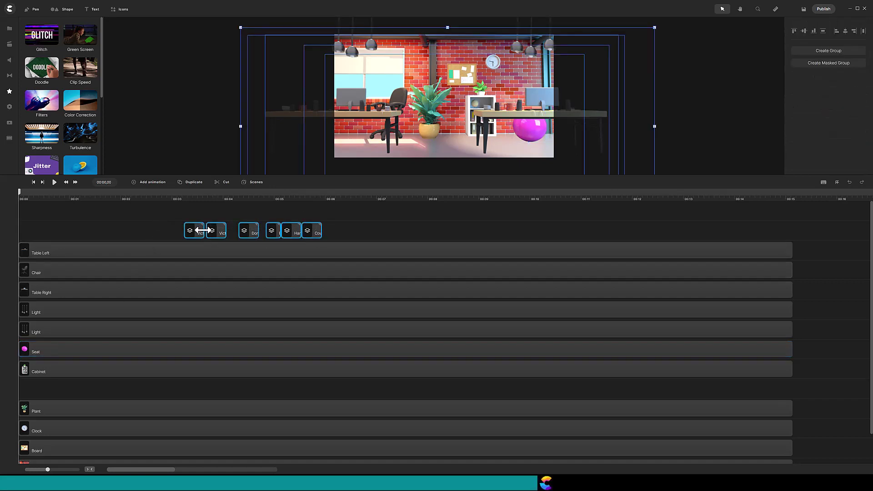
pyautogui.moveTo(199, 231); pyautogui.dragTo(201, 211)
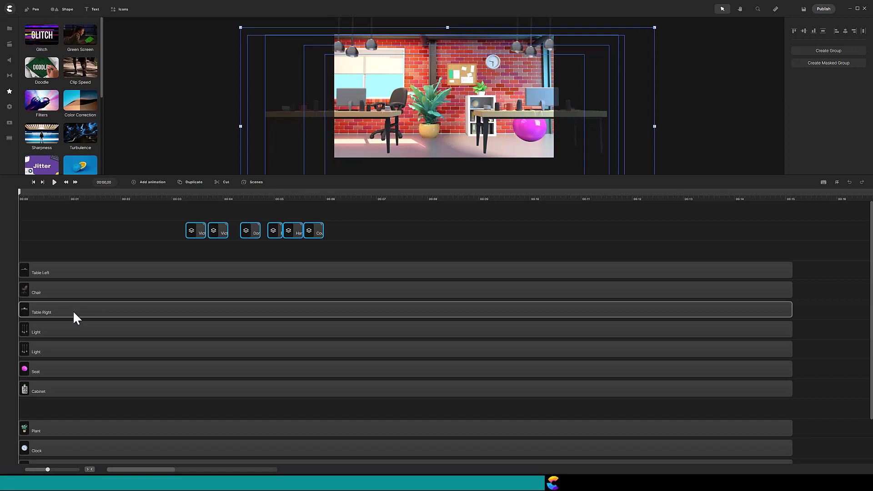
pyautogui.moveTo(73, 310); pyautogui.dragTo(65, 252)
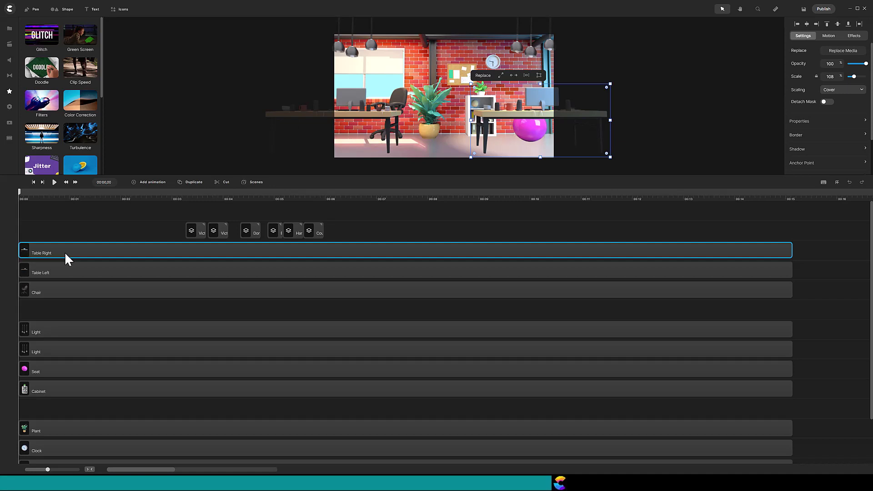
# - Shrink the plant to a scale of 16% and place it on the windowsill beside the chair
pyautogui.click(59, 429)
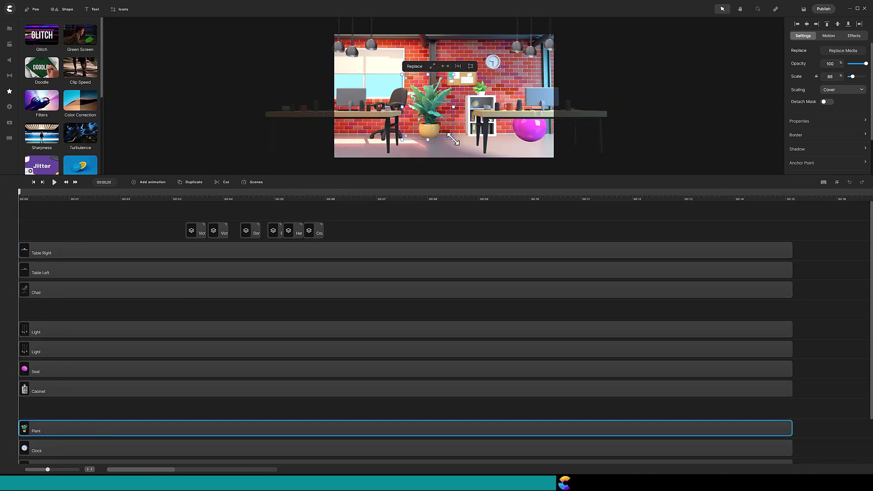
pyautogui.moveTo(451, 140); pyautogui.dragTo(366, 92)
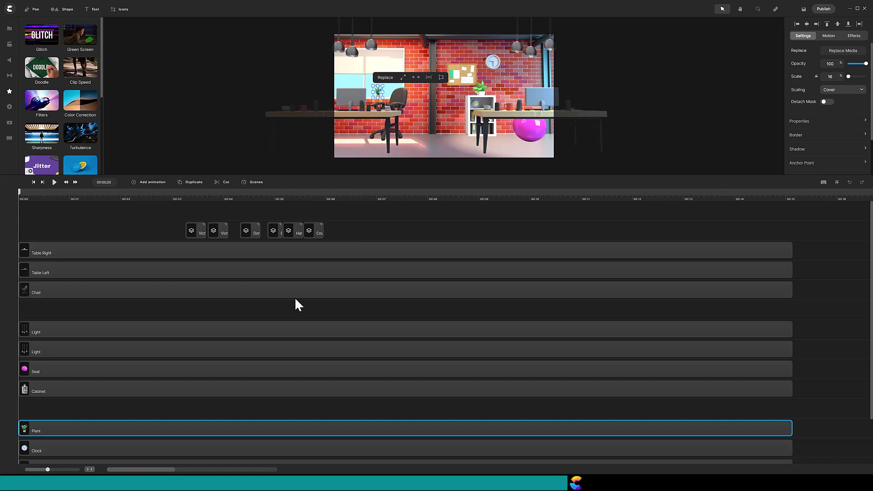
# - Leave two empty tracks between Table Left and Chair, and shift the Seat and Cabinet layers down to sit directly above Plant
pyautogui.moveTo(140, 292); pyautogui.dragTo(138, 310)
pyautogui.rightClick(134, 296)
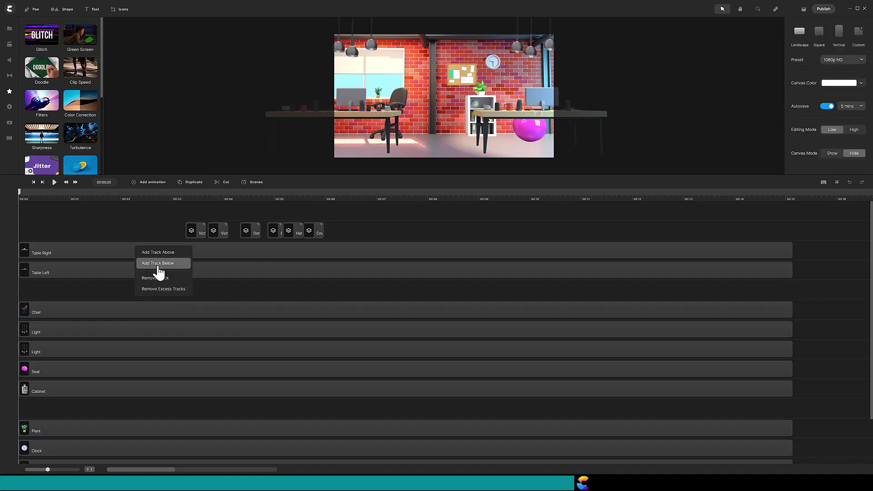
pyautogui.click(158, 264)
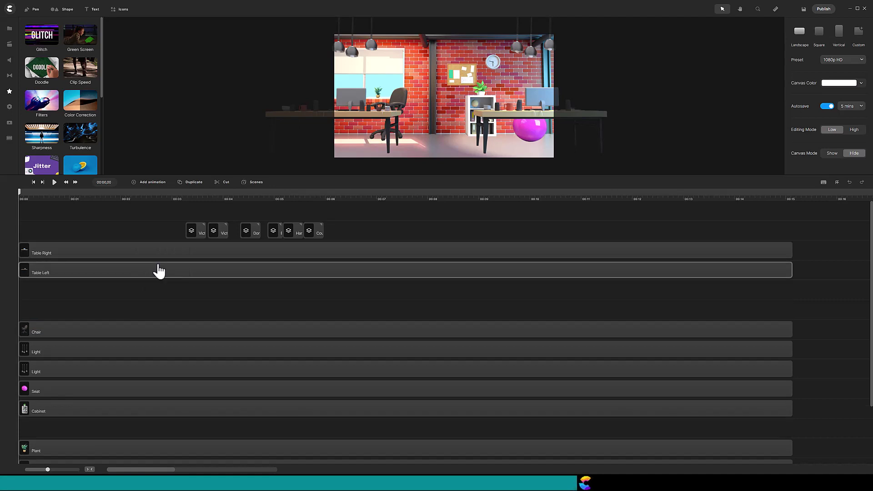
pyautogui.click(46, 389)
pyautogui.moveTo(802, 406); pyautogui.dragTo(416, 403)
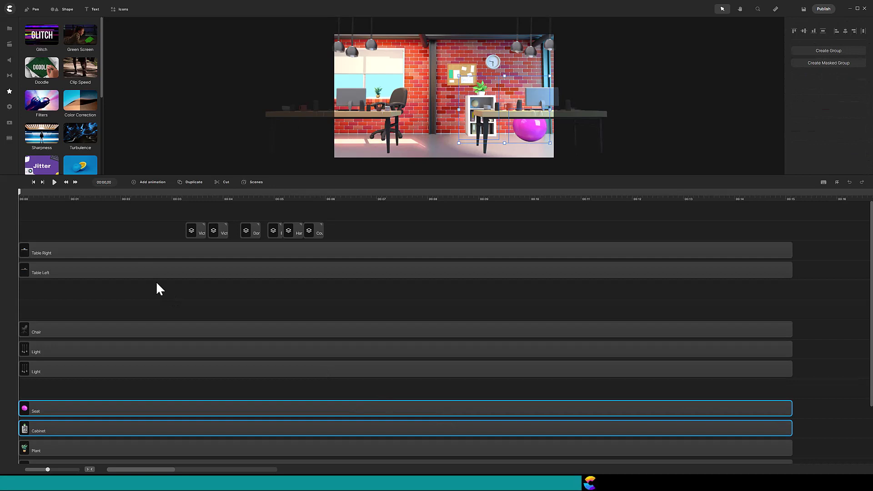
# - Group the Table Right and Table Left layers and rename the group Tables
pyautogui.moveTo(156, 281); pyautogui.dragTo(144, 249)
pyautogui.hotkey('ctrl', 'g')
pyautogui.rightClick(122, 246)
pyautogui.click(137, 158)
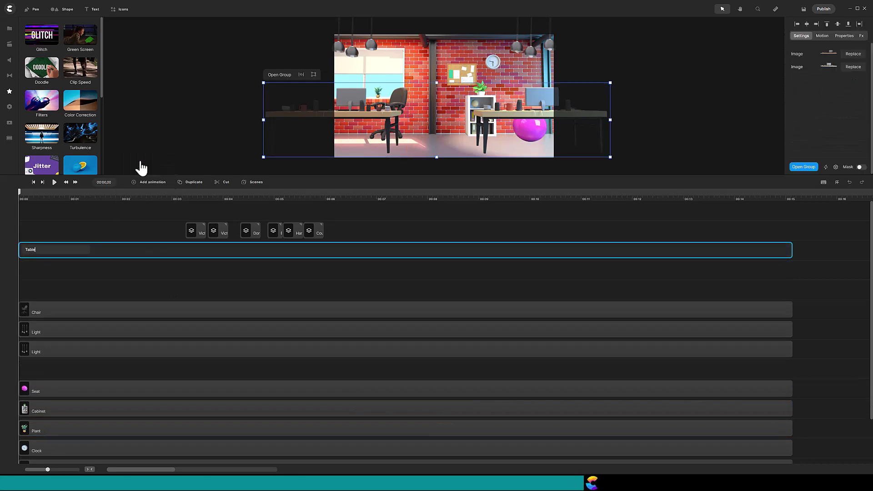
pyautogui.write('Tables')
pyautogui.press('Return')
# - Group the two Light layers into a single layer
pyautogui.moveTo(114, 356); pyautogui.dragTo(86, 331)
pyautogui.rightClick(85, 331)
pyautogui.click(99, 303)
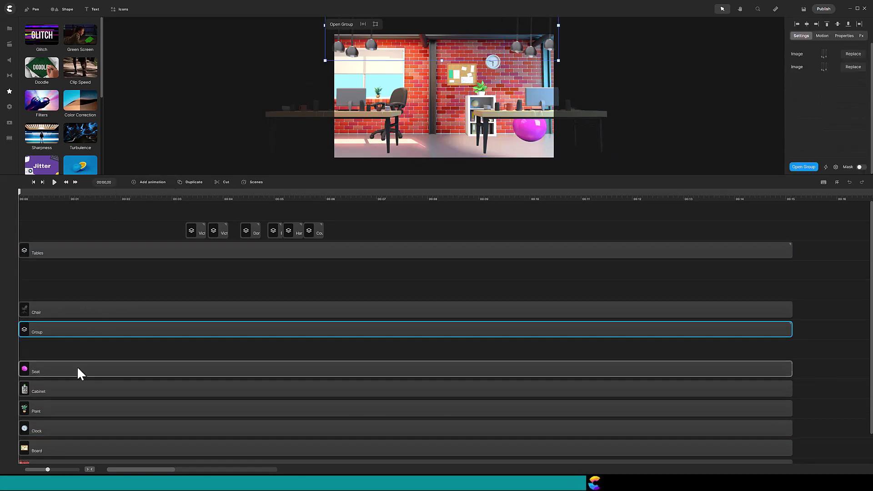
# - Move Seat above Chair with two empty tracks over it, and group the layers from Cabinet to BG directly beneath the Light group
pyautogui.click(69, 368)
pyautogui.moveTo(69, 367); pyautogui.dragTo(87, 433)
pyautogui.scroll(-1, 50, 345)
pyautogui.hotkey('ctrl', 'g')
pyautogui.moveTo(89, 391); pyautogui.dragTo(71, 346)
pyautogui.rightClick(115, 219)
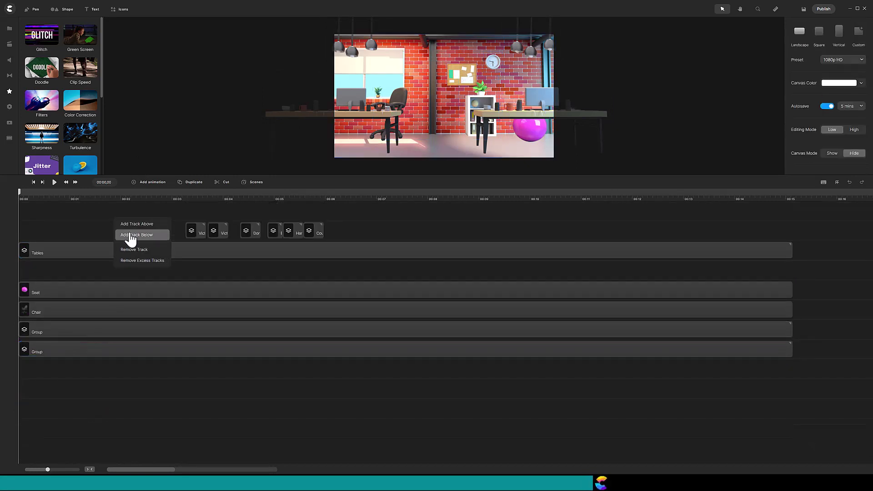
pyautogui.click(130, 233)
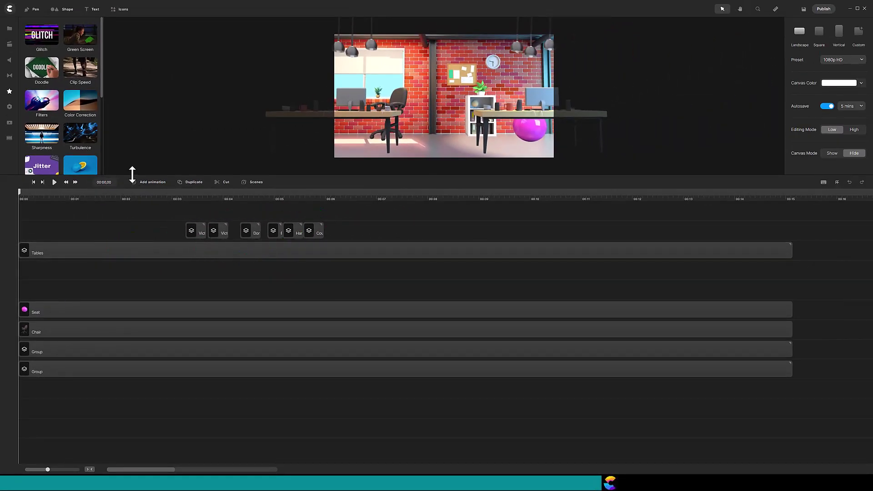
# - Reduce the timeline area and fit the canvas to the enlarged preview space
pyautogui.moveTo(132, 175); pyautogui.dragTo(124, 285)
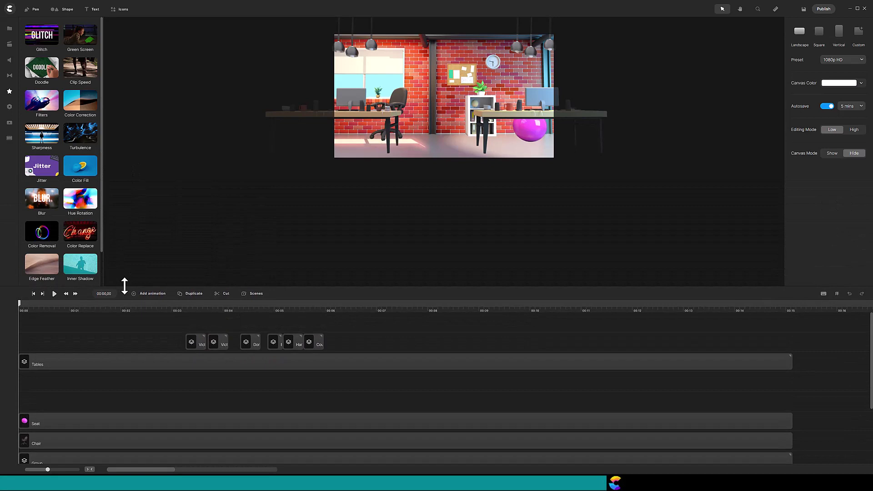
pyautogui.click(757, 8)
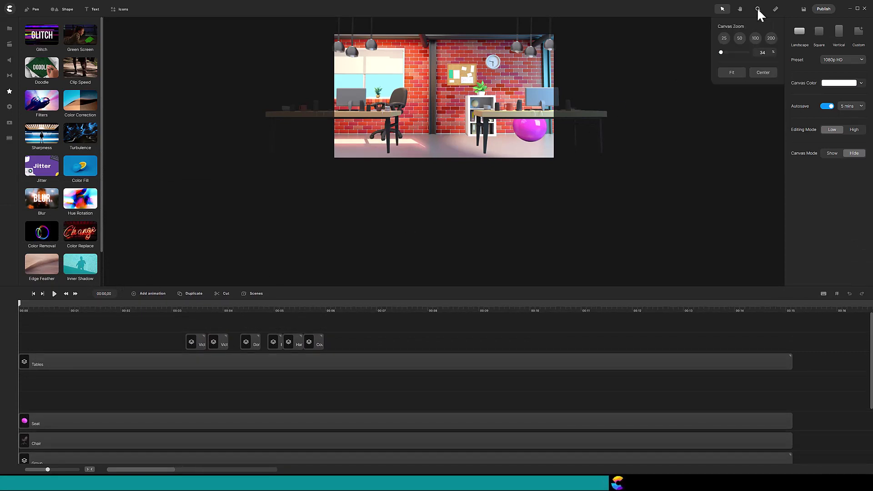
pyautogui.click(732, 74)
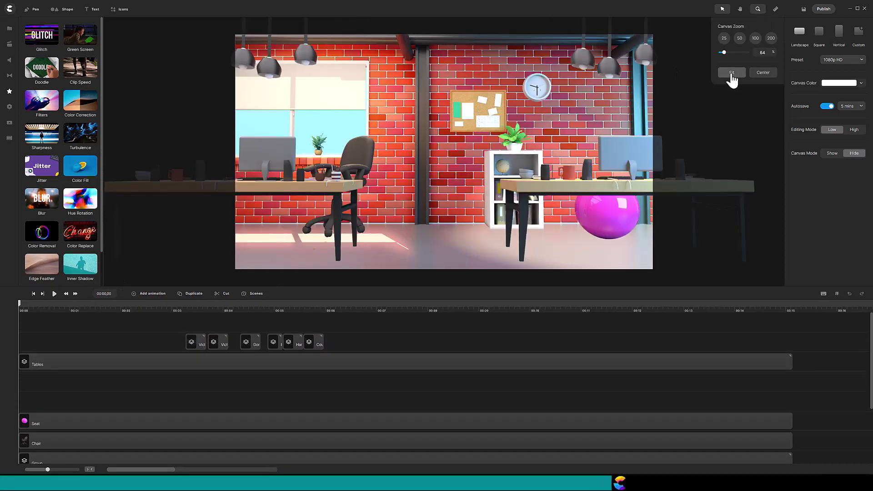
# - Add the 3D character Dominic to the scene and shift its clip to start midway between 00:05 and 00:06
pyautogui.click(9, 44)
pyautogui.moveTo(82, 48); pyautogui.dragTo(359, 119)
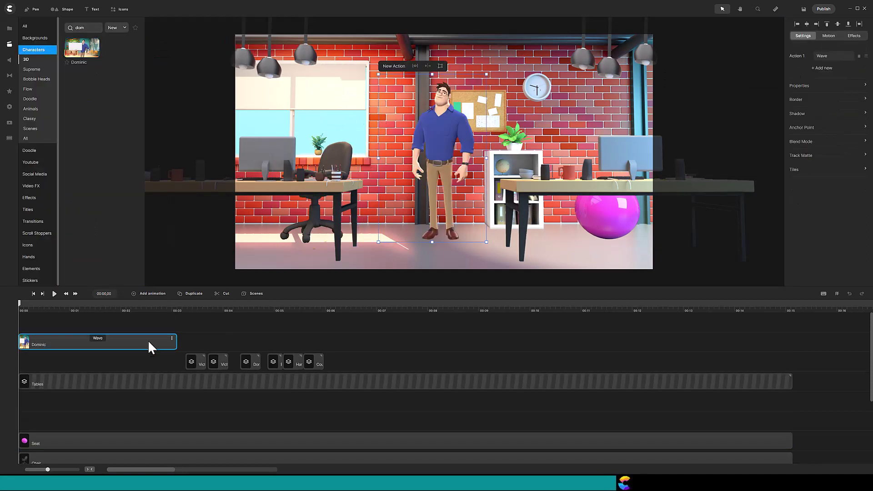
pyautogui.moveTo(150, 347); pyautogui.dragTo(441, 350)
# - Change Dominic's action to Working on PC No Desk
pyautogui.click(349, 309)
pyautogui.click(824, 56)
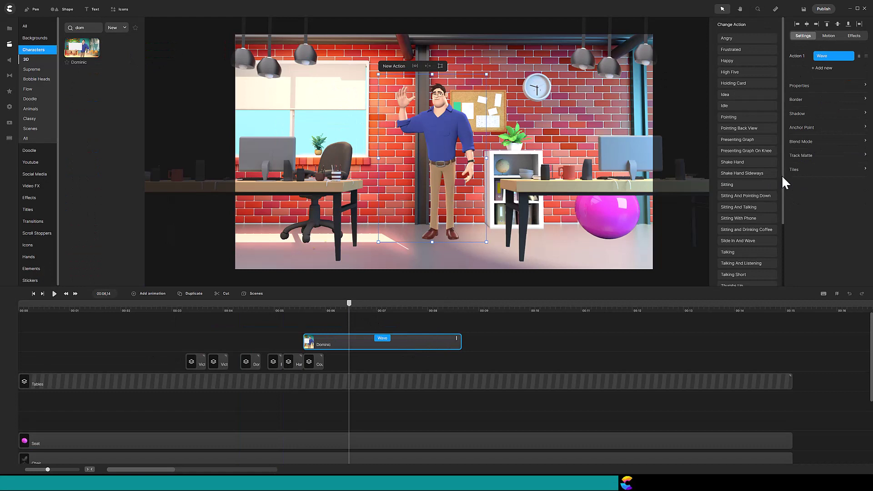
pyautogui.scroll(-3, 748, 237)
pyautogui.click(747, 273)
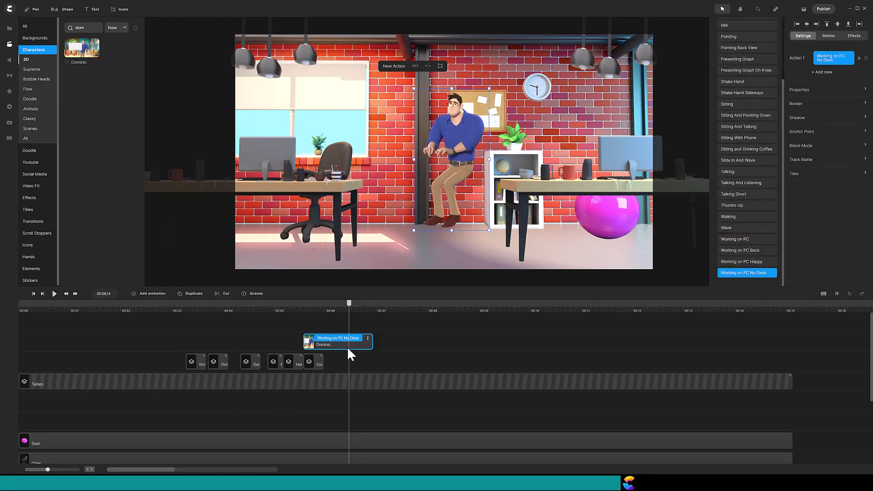
# - Move Dominic's clip to the track just above Seat and place him on the chair behind the desk beside the window
pyautogui.moveTo(350, 354); pyautogui.dragTo(350, 423)
pyautogui.moveTo(454, 145); pyautogui.dragTo(324, 145)
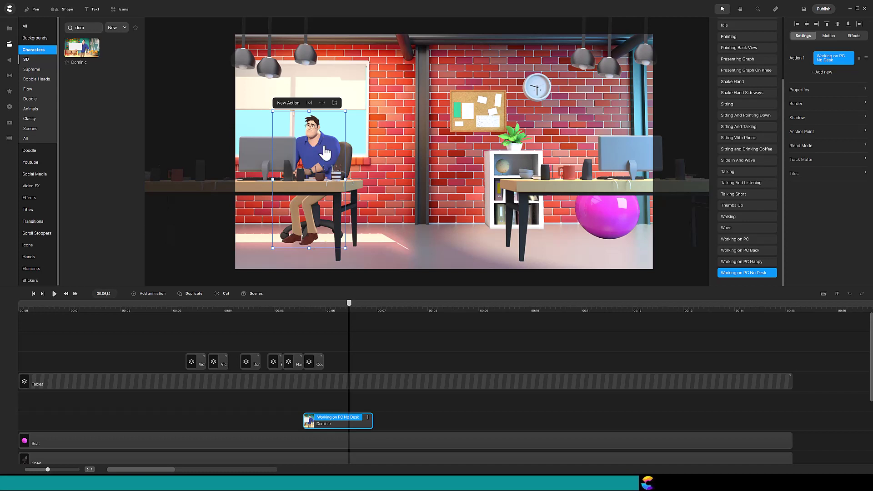
# - Split the Chair layer at 00:06;14 and at 00:06;17 to isolate a three-frame piece
pyautogui.click(355, 457)
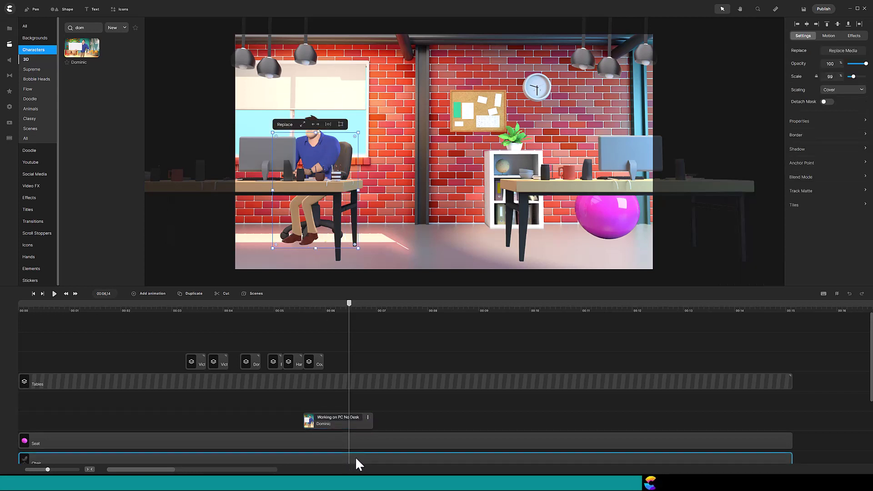
pyautogui.click(226, 294)
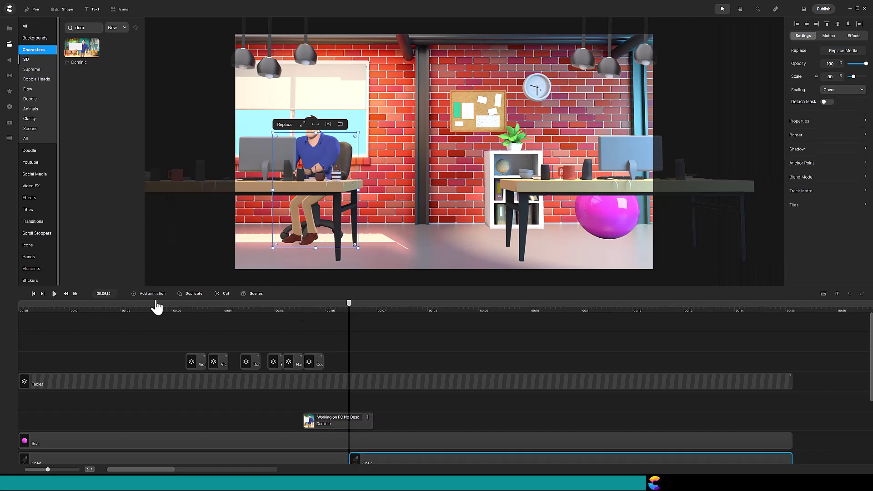
pyautogui.click(76, 295)
pyautogui.click(76, 295)
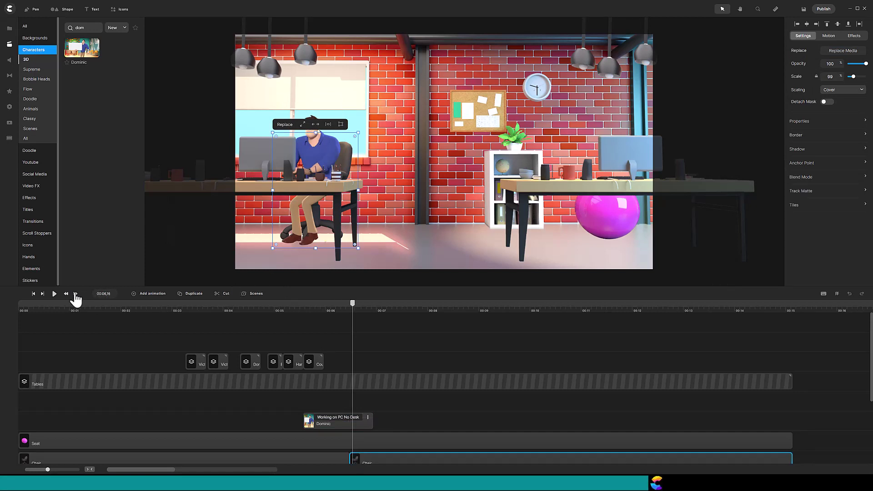
pyautogui.click(76, 295)
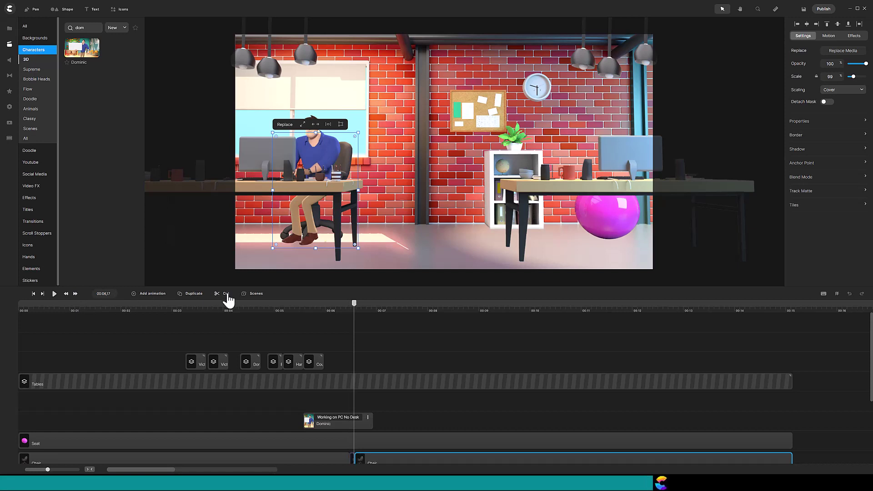
# - Split Dominic's clip at 00:06;14 and delete the part before the cut
pyautogui.moveTo(181, 310); pyautogui.dragTo(315, 316)
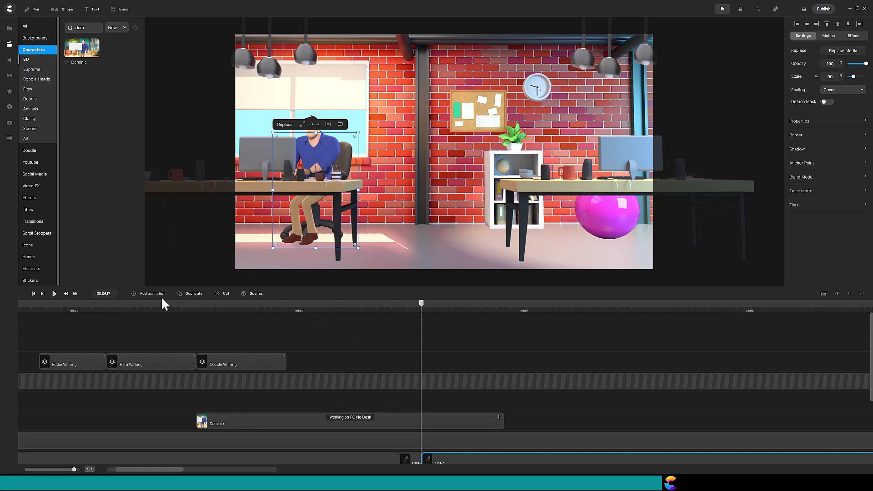
pyautogui.click(66, 295)
pyautogui.click(407, 422)
pyautogui.click(222, 294)
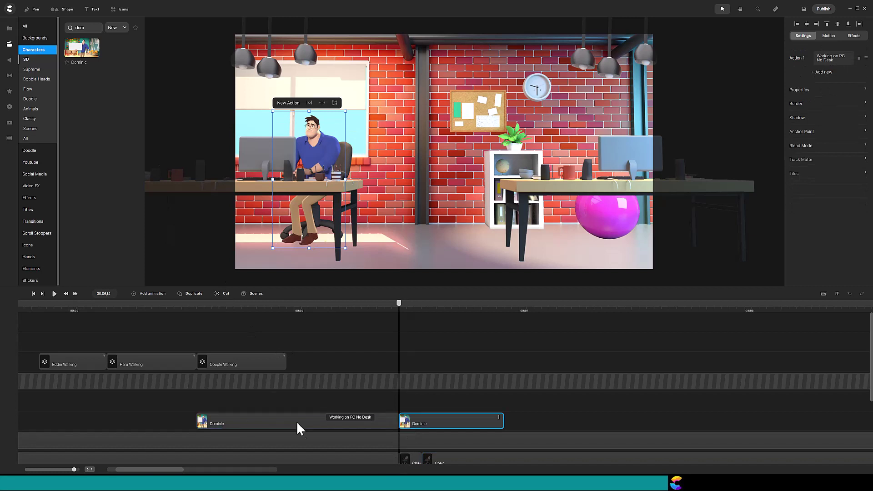
pyautogui.click(320, 423)
pyautogui.press('Delete')
# - Split Dominic's remaining clip at 00:06;17 and delete the part after the cut
pyautogui.click(75, 293)
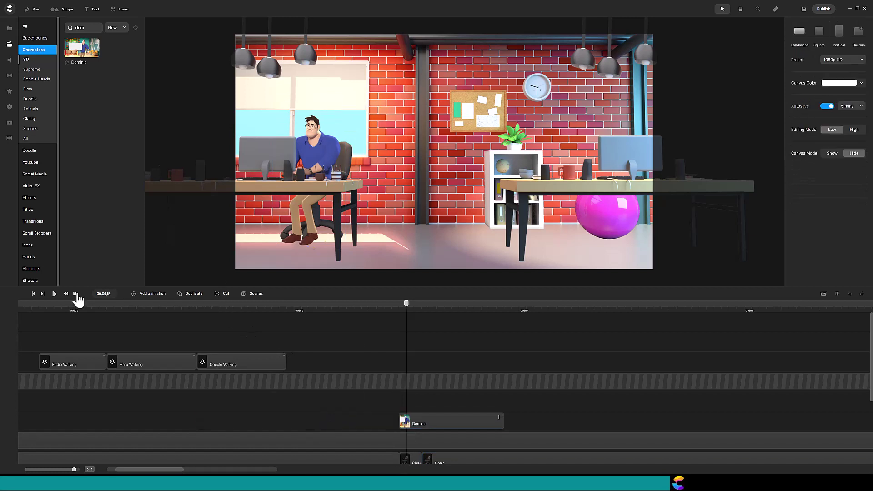
pyautogui.click(75, 294)
pyautogui.click(75, 294)
pyautogui.click(430, 420)
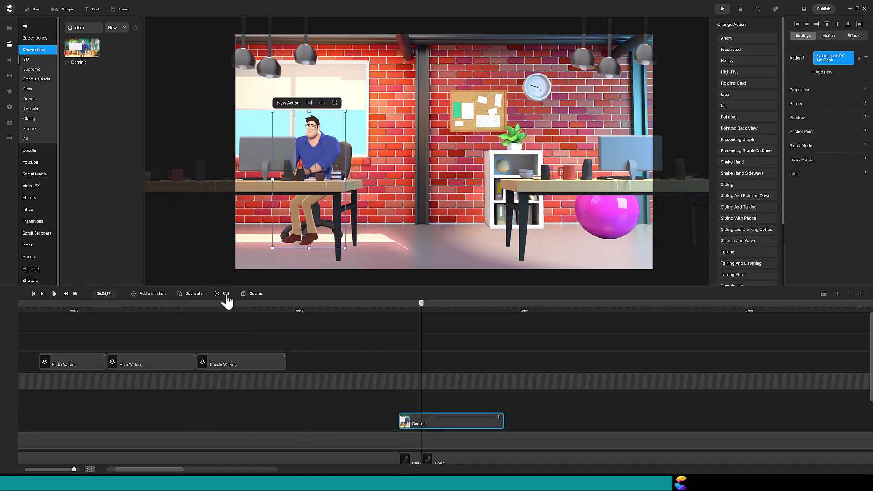
pyautogui.click(225, 294)
pyautogui.rightClick(444, 422)
pyautogui.click(456, 417)
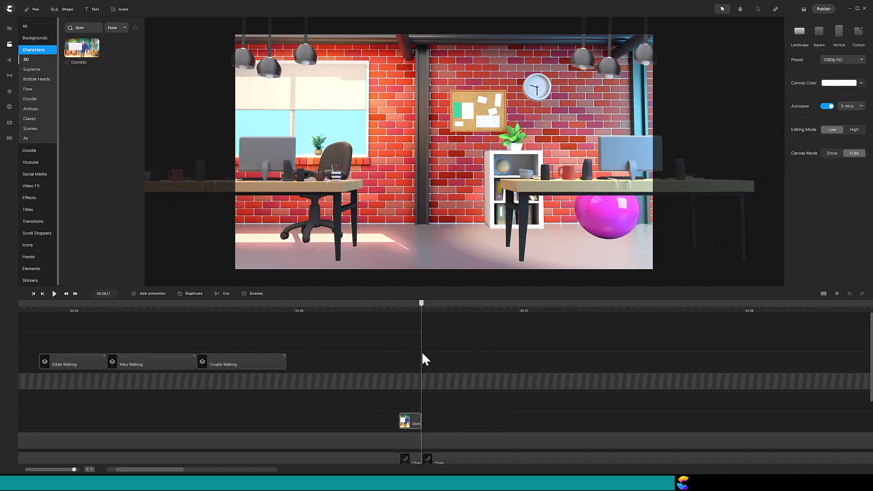
# - Group Dominic's short clip with the matching three-frame Chair piece
pyautogui.click(410, 422)
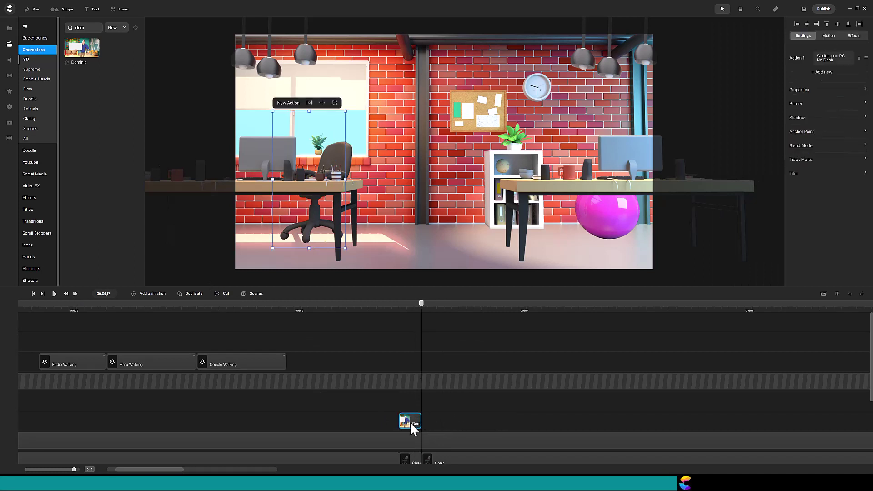
pyautogui.keyDown('shift'); pyautogui.click(409, 457); pyautogui.keyUp('shift')
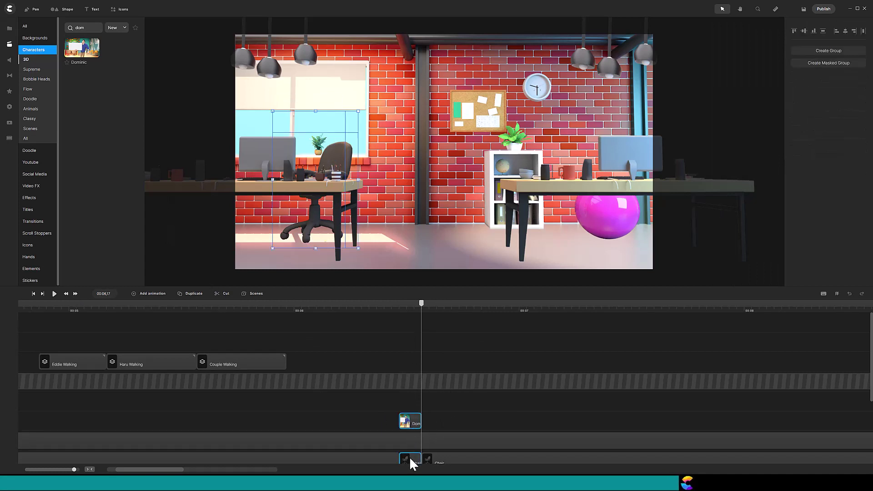
pyautogui.rightClick(414, 420)
pyautogui.click(427, 392)
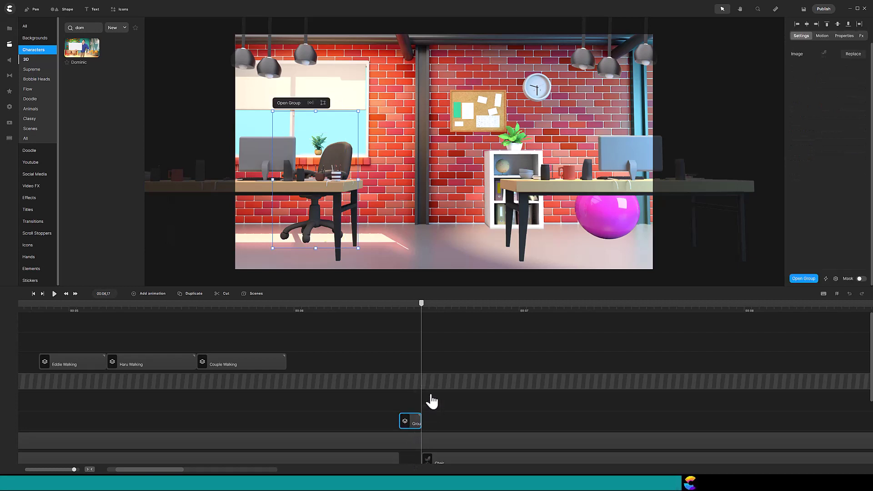
# - Apply the Blur effect to the short seated Dominic group with a strength of 5
pyautogui.click(414, 308)
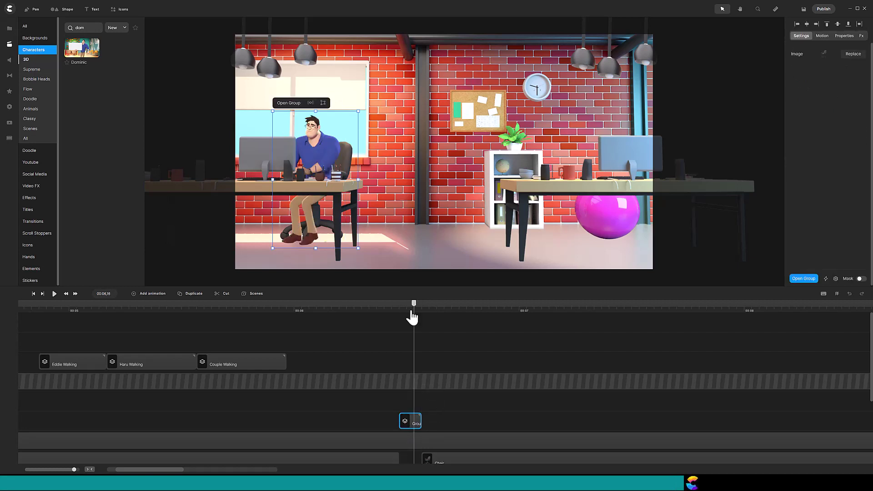
pyautogui.click(9, 91)
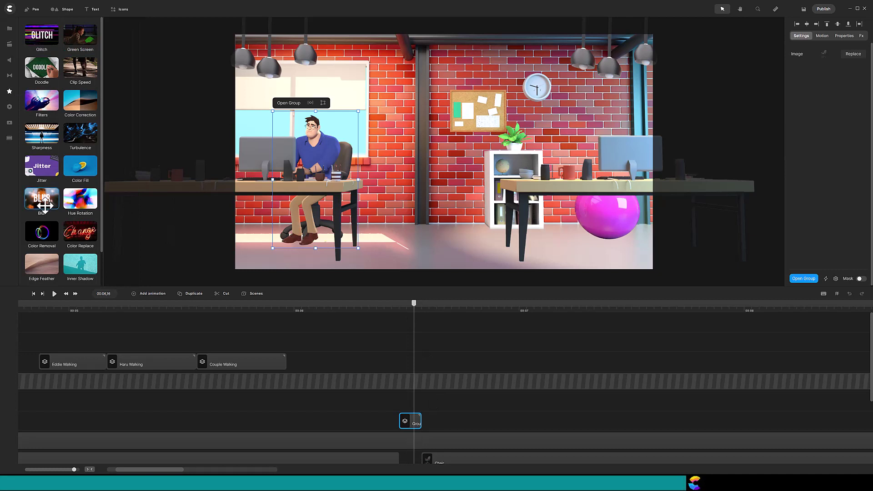
pyautogui.moveTo(42, 199); pyautogui.dragTo(411, 426)
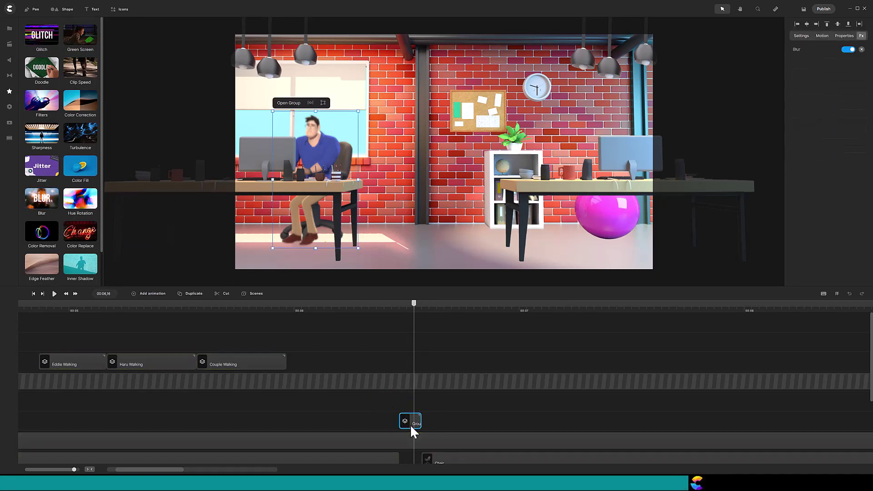
pyautogui.click(802, 51)
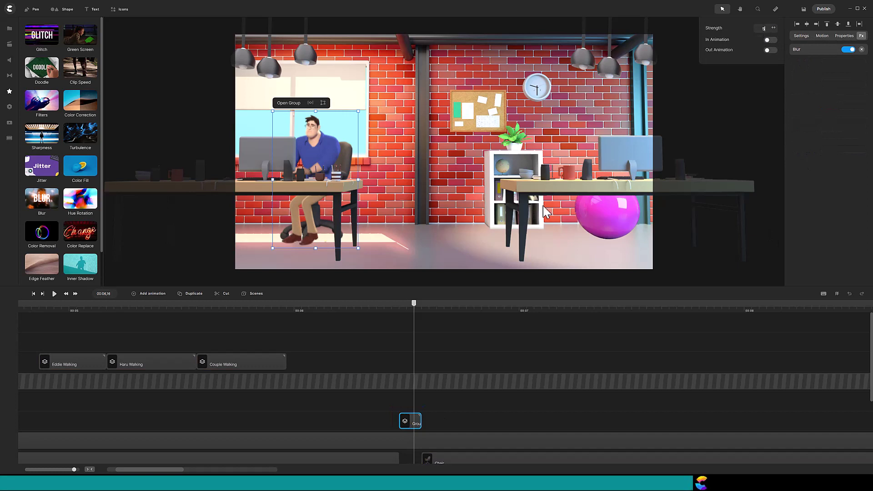
# - Duplicate the blurred group, place the two directly after each other on one track, and shift the earlier one slightly right in the scene
pyautogui.click(191, 294)
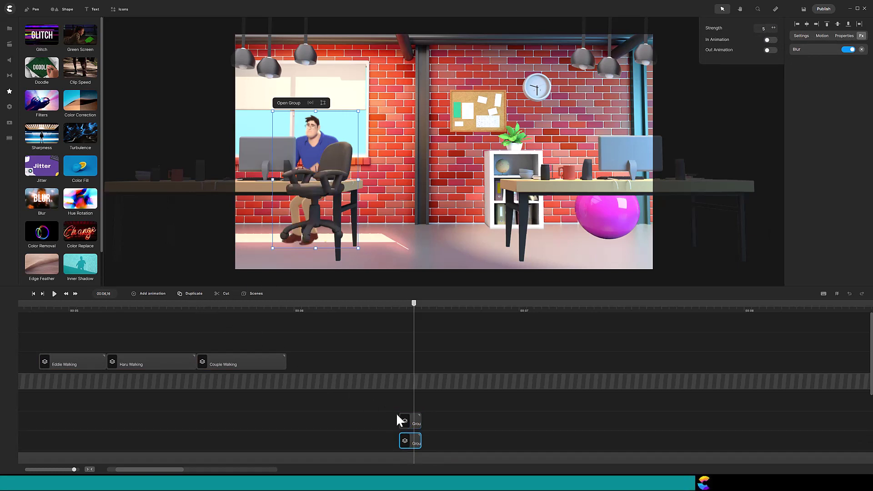
pyautogui.click(411, 422)
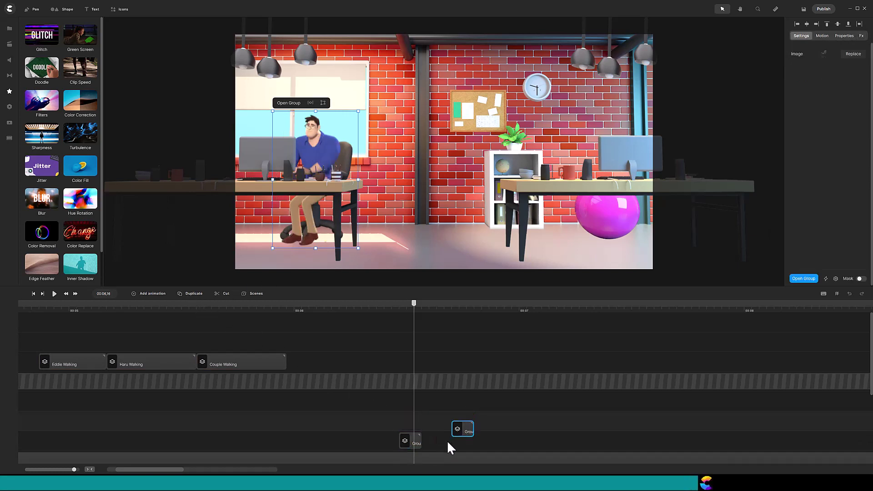
pyautogui.moveTo(448, 443); pyautogui.dragTo(437, 442)
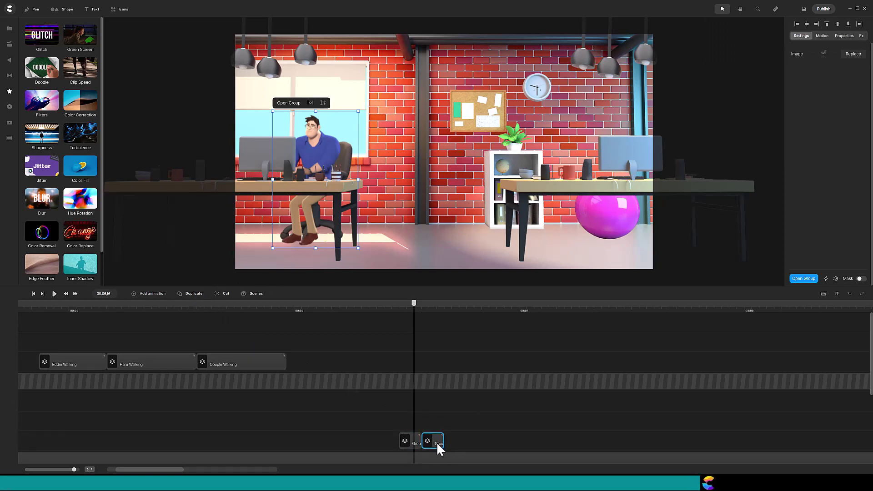
pyautogui.click(409, 440)
pyautogui.hotkey('shift', 'Right')
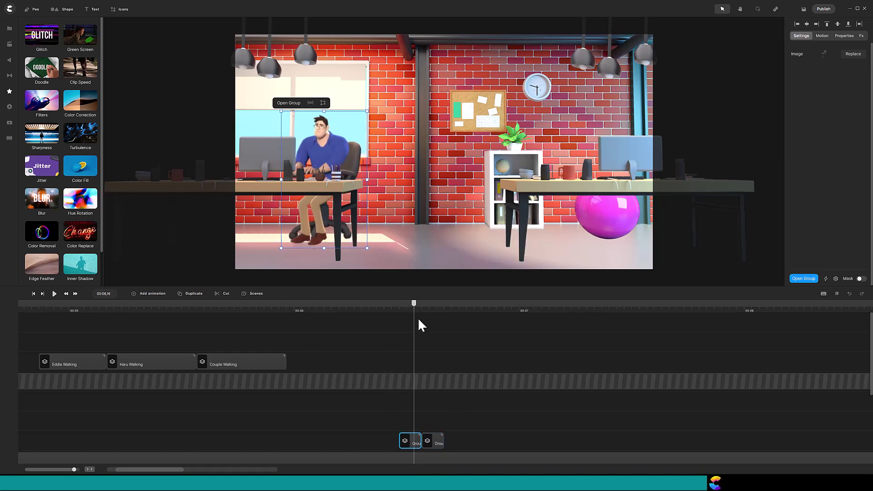
# - Duplicate the second blurred group, place the copy directly after it, and trim the following Chair layer's start to the copy's end
pyautogui.click(429, 311)
pyautogui.click(439, 442)
pyautogui.click(191, 293)
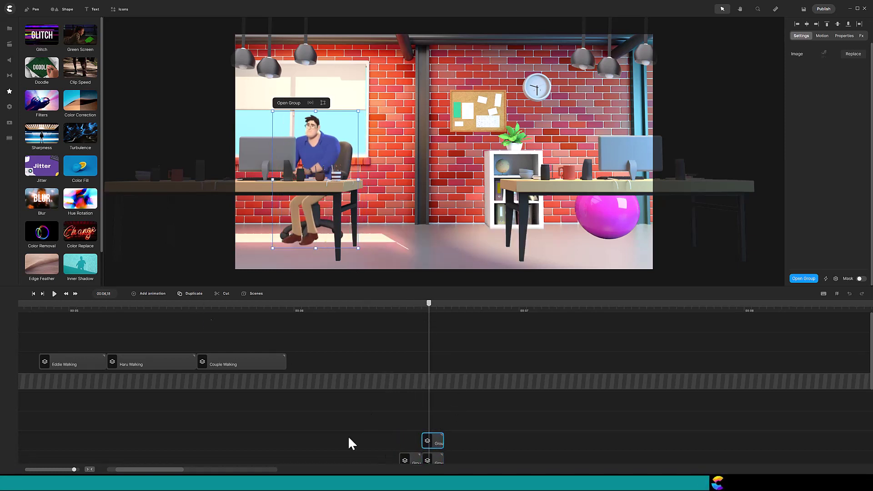
pyautogui.moveTo(432, 440); pyautogui.dragTo(457, 455)
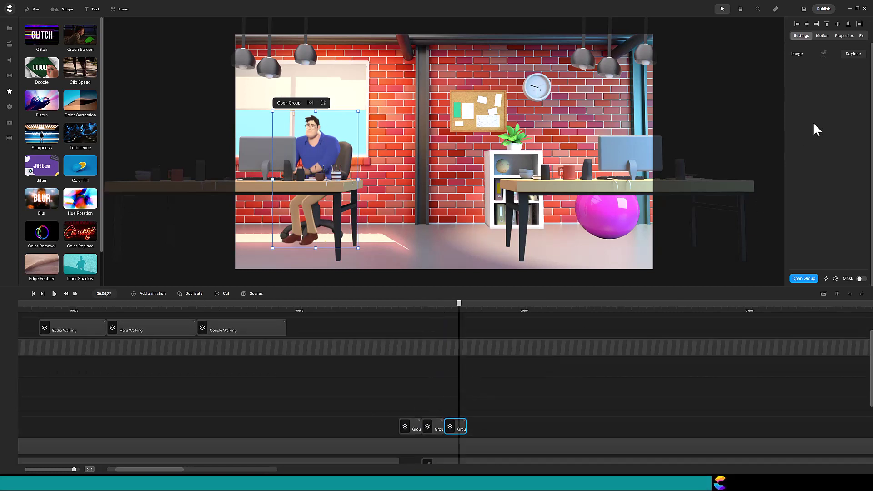
pyautogui.click(845, 36)
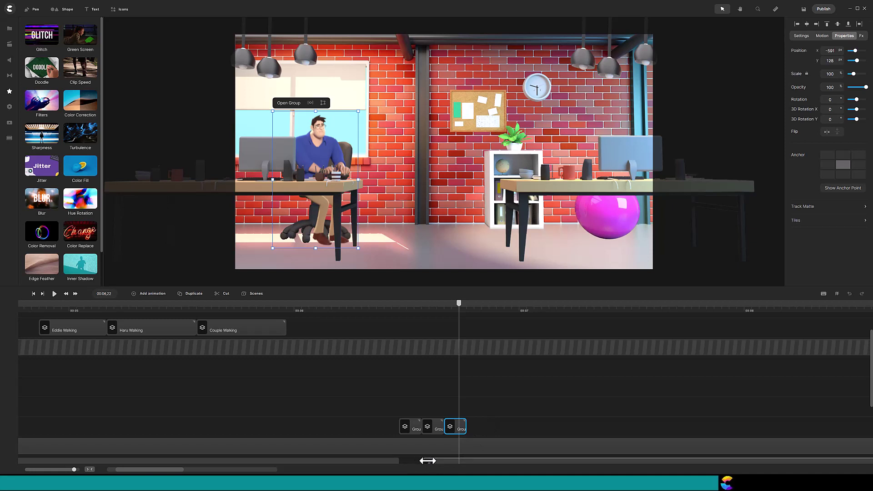
pyautogui.moveTo(429, 460); pyautogui.dragTo(470, 460)
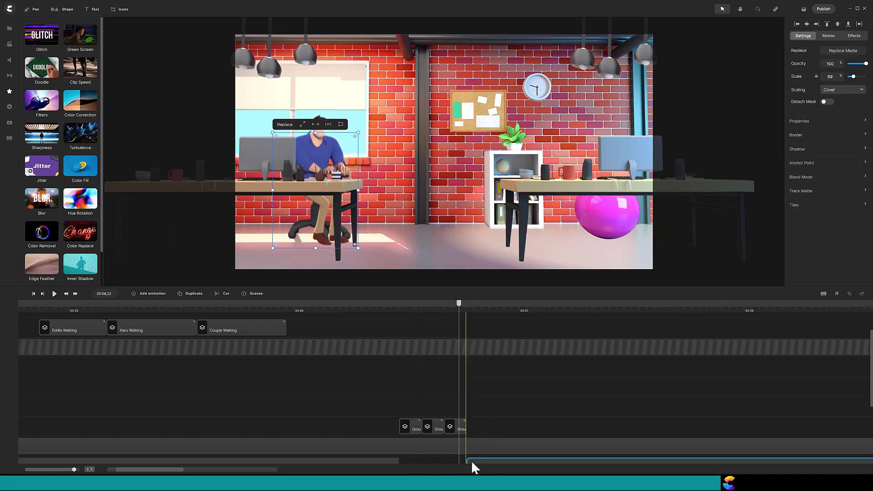
# - Shift the third blurred group left in the scene until it sits behind the monitor, partly outside the canvas edge
pyautogui.click(449, 427)
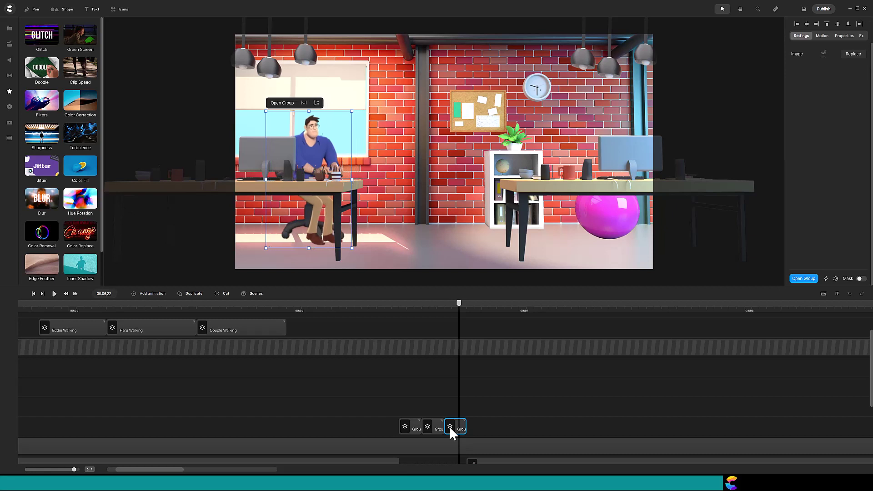
pyautogui.hotkey('shift', 'Left')
pyautogui.hotkey('shift', 'Left')
pyautogui.hotkey('shift', 'Left')
pyautogui.hotkey('shift', 'Left')
pyautogui.hotkey('shift', 'Left')
pyautogui.hotkey('shift', 'Left')
pyautogui.hotkey('shift', 'Left')
pyautogui.hotkey('shift', 'Left')
pyautogui.hotkey('shift', 'Left')
pyautogui.hotkey('shift', 'Left')
pyautogui.hotkey('shift', 'Left')
pyautogui.hotkey('shift', 'Left')
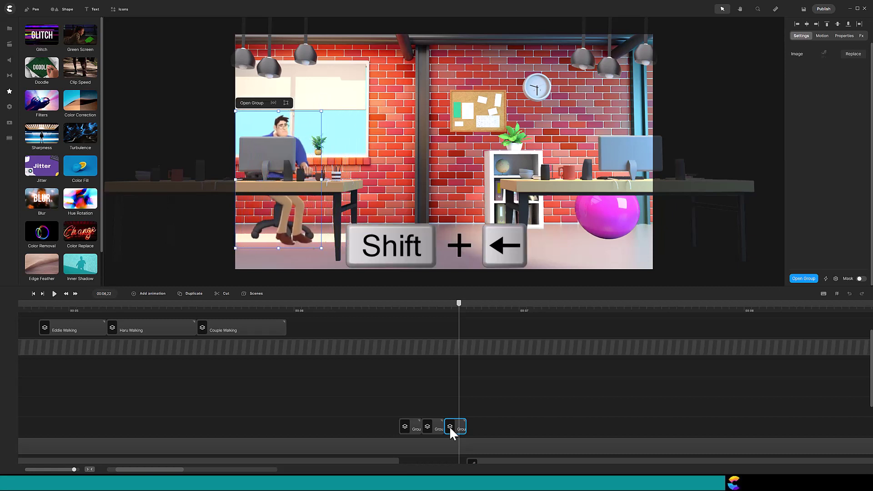
pyautogui.hotkey('shift', 'Left')
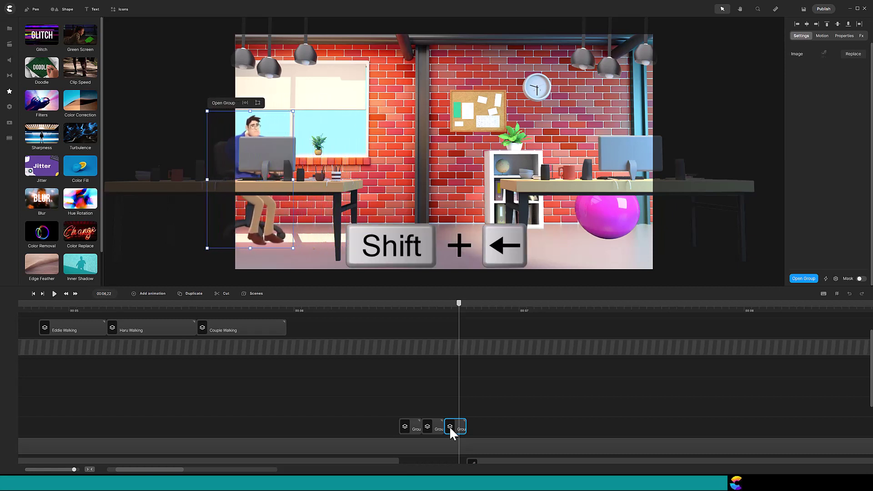
# - Nudge the second blurred group left in the scene
pyautogui.click(437, 311)
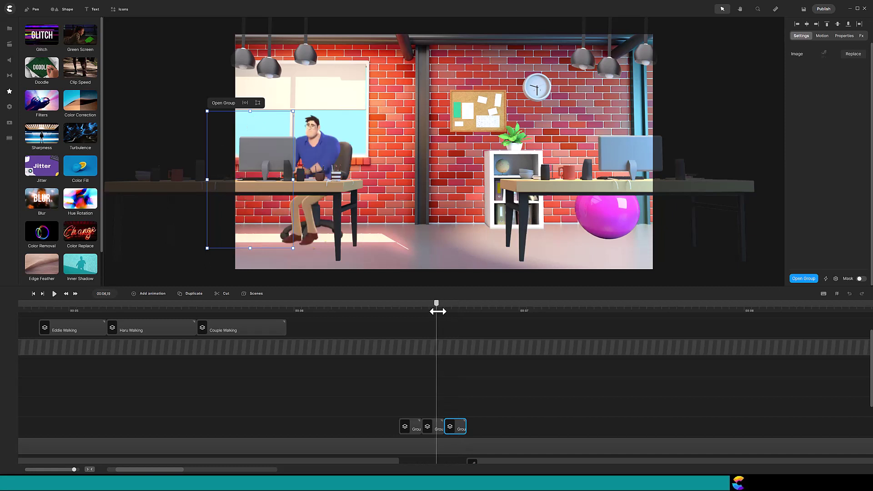
pyautogui.hotkey('shift', 'Left')
pyautogui.click(428, 428)
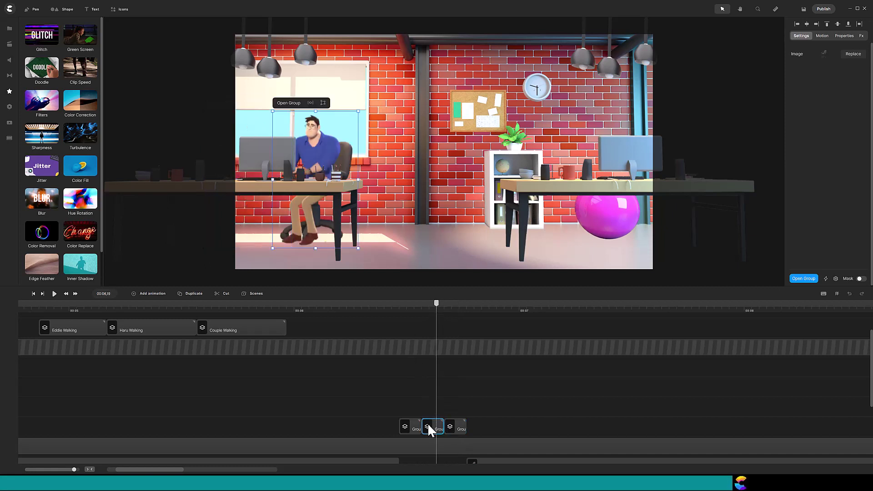
pyautogui.hotkey('shift', 'Left')
pyautogui.hotkey('shift', 'Left')
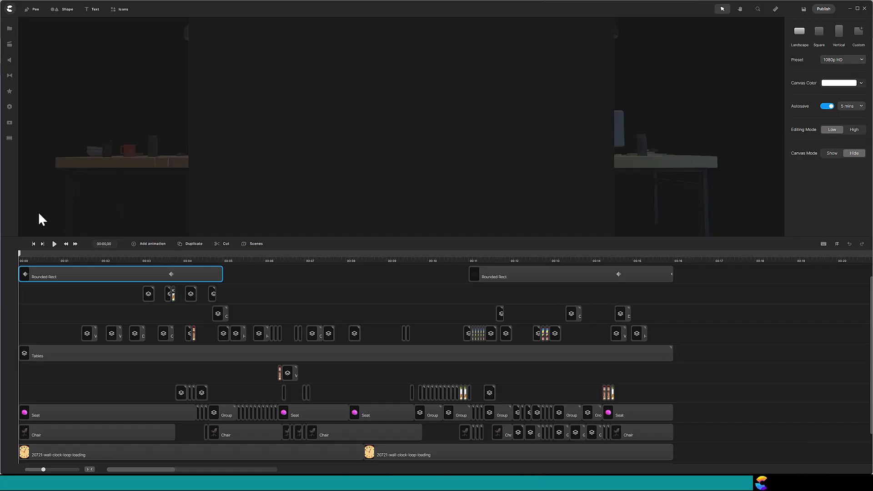
# - Scrub through the finished timeline and examine the opacity keyframes on the opening and closing Rounded Rect layers
pyautogui.click(38, 214)
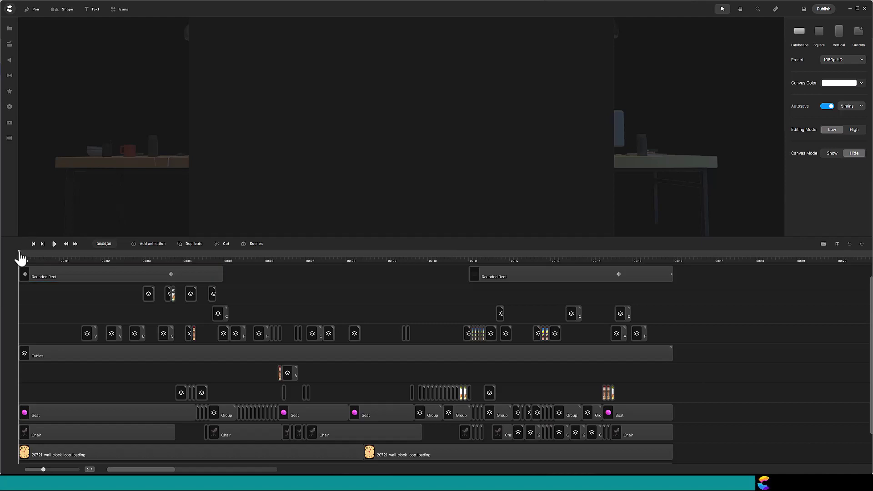
pyautogui.moveTo(19, 260); pyautogui.dragTo(172, 255)
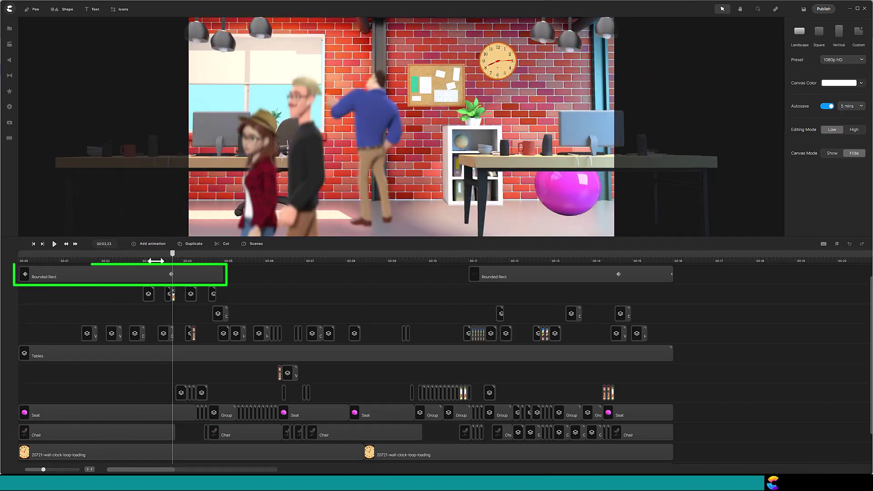
pyautogui.rightClick(143, 278)
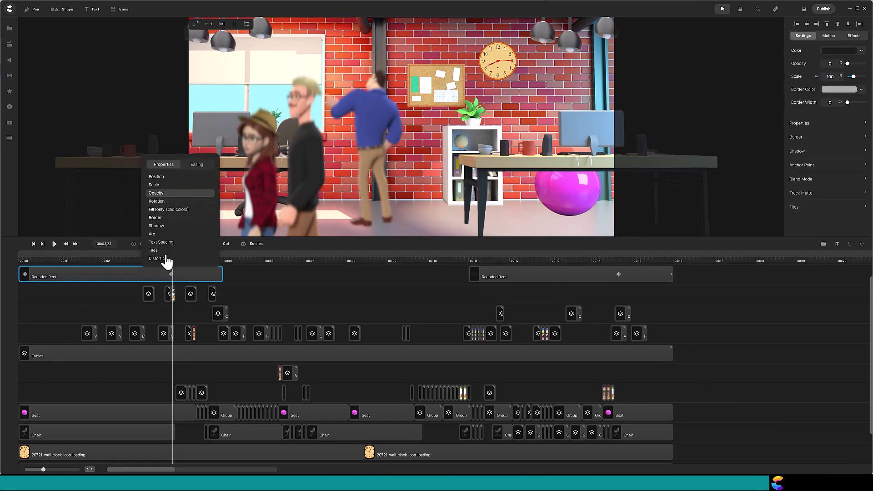
pyautogui.click(170, 274)
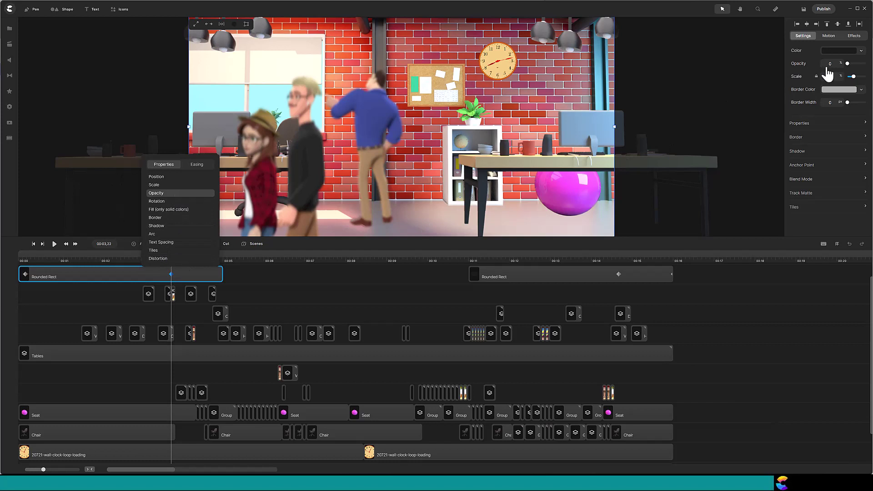
pyautogui.click(172, 258)
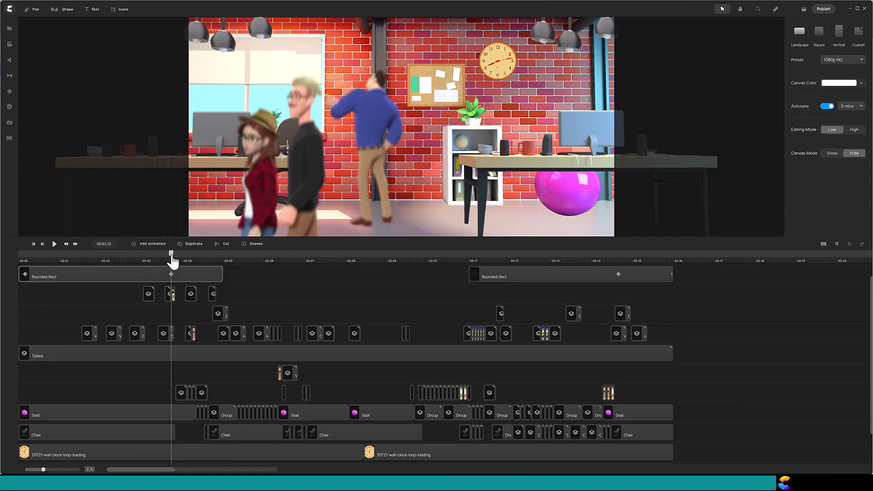
pyautogui.moveTo(184, 253); pyautogui.dragTo(541, 269)
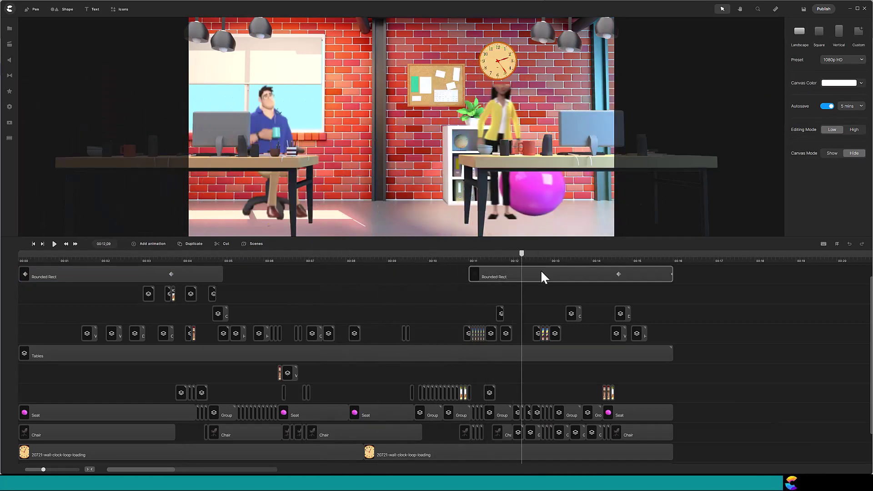
pyautogui.click(502, 79)
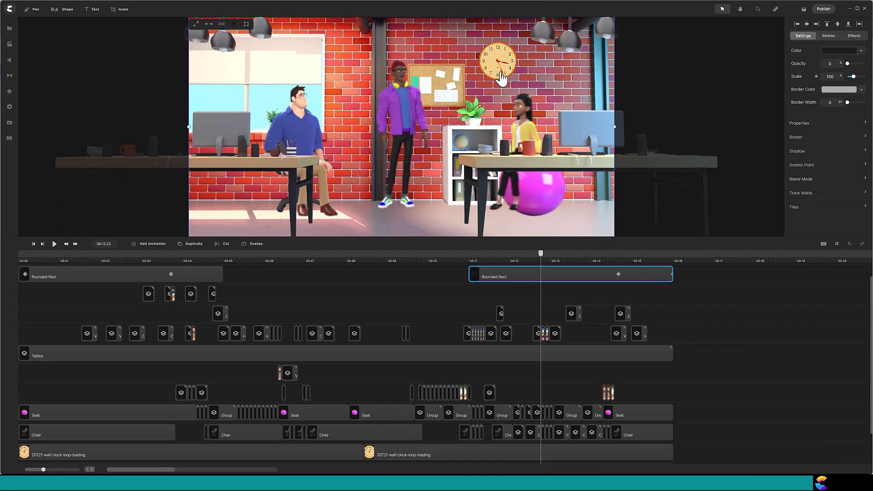
# - Examine the layering by selecting the character clips above the Tables layer, and separately the character, Seat and Chair clips below it
pyautogui.moveTo(74, 294); pyautogui.dragTo(122, 315)
pyautogui.moveTo(301, 324); pyautogui.dragTo(646, 335)
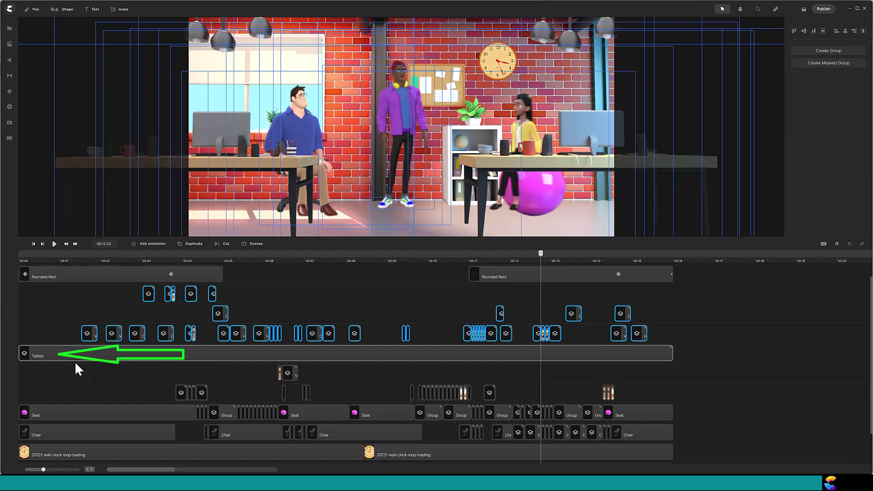
pyautogui.click(94, 372)
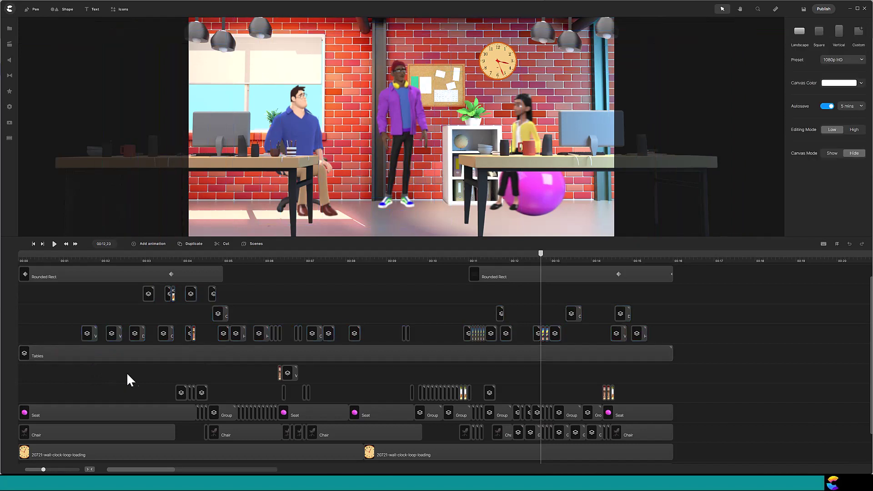
pyautogui.moveTo(186, 373); pyautogui.dragTo(624, 432)
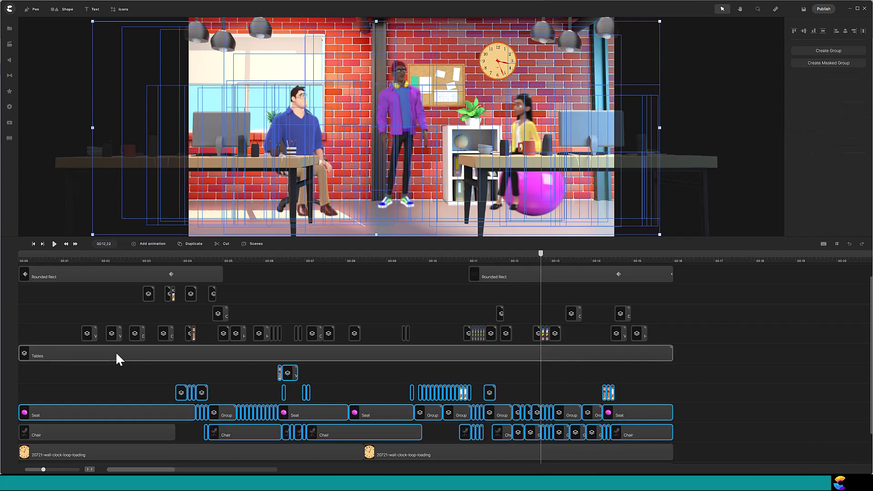